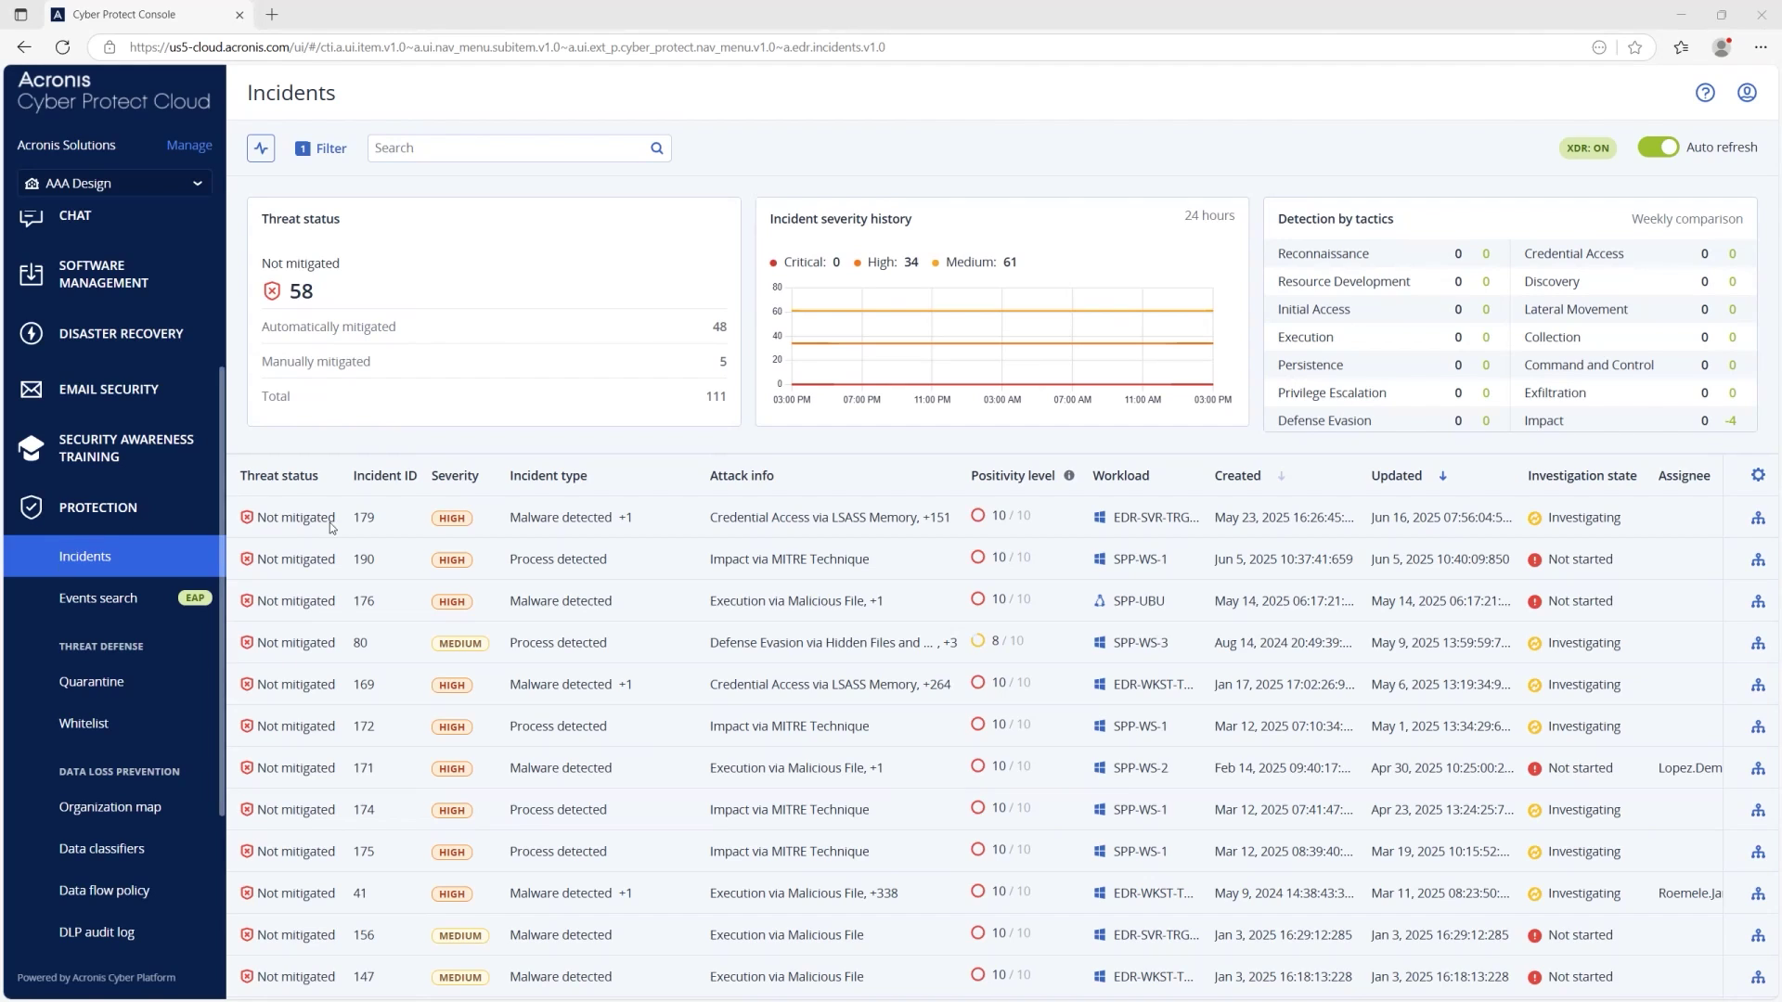
- Open the investigation of incident 179 and display the response actions for the EDR-SVR-TRGT02 workload
click(411, 523)
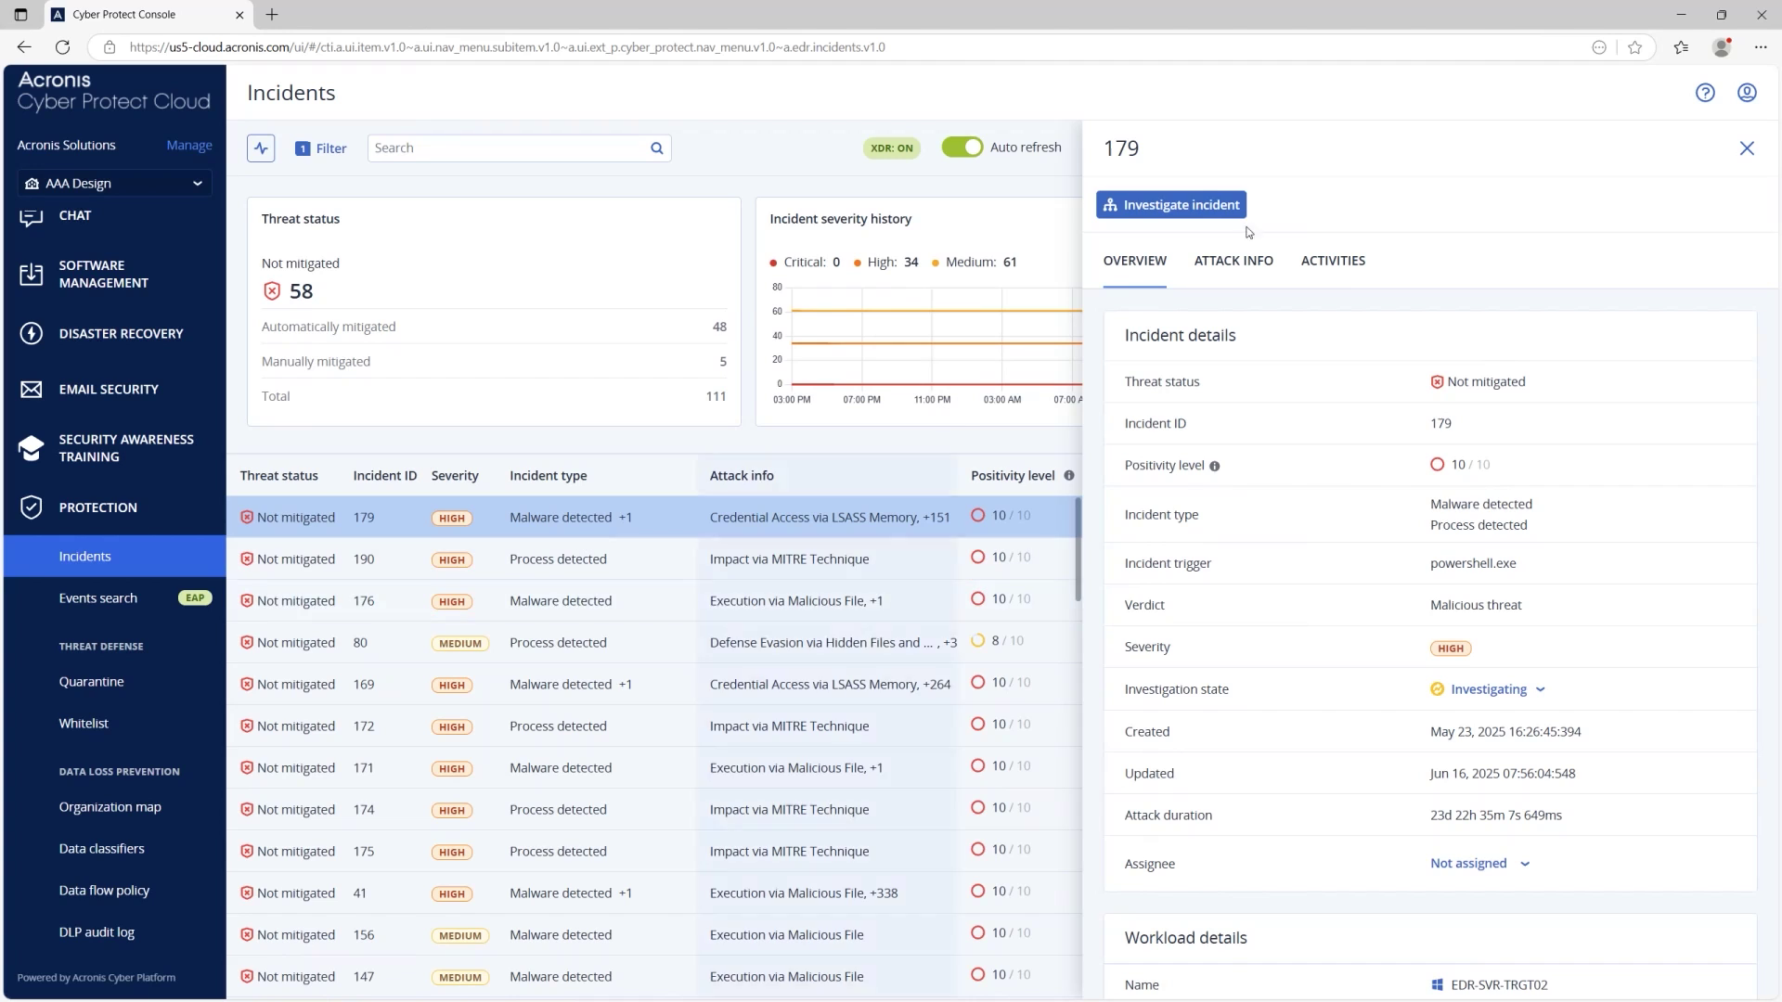
click(1199, 205)
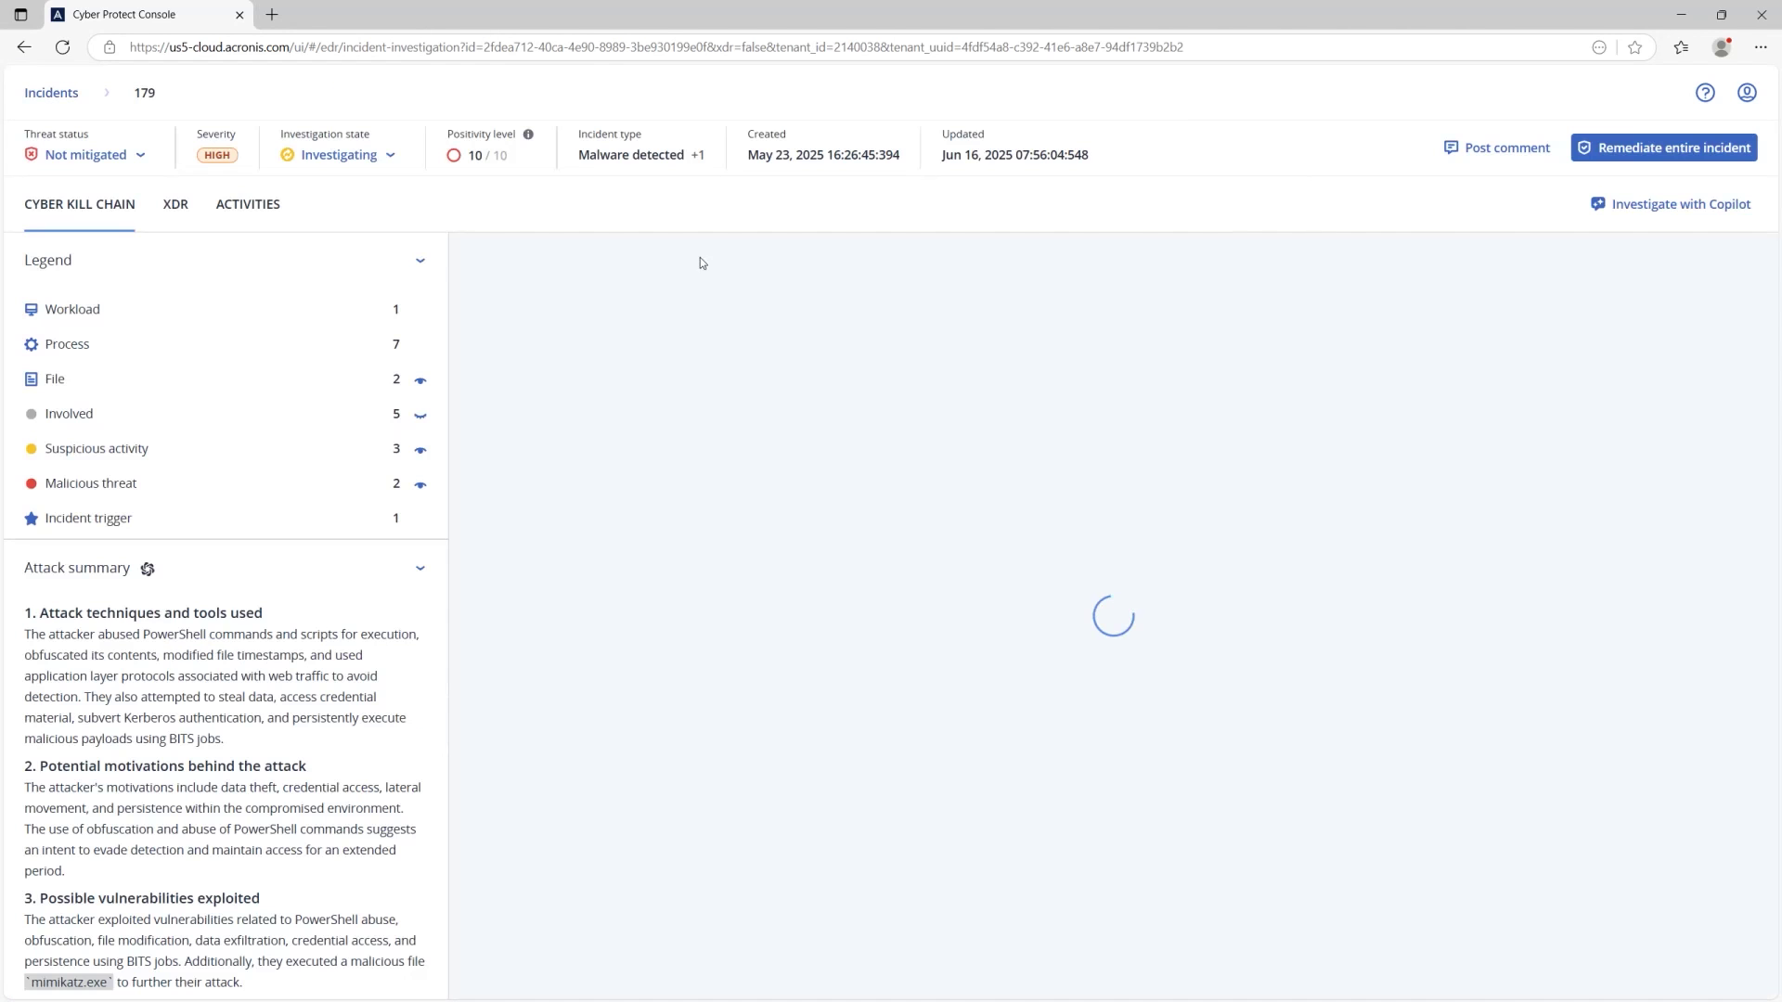
click(564, 256)
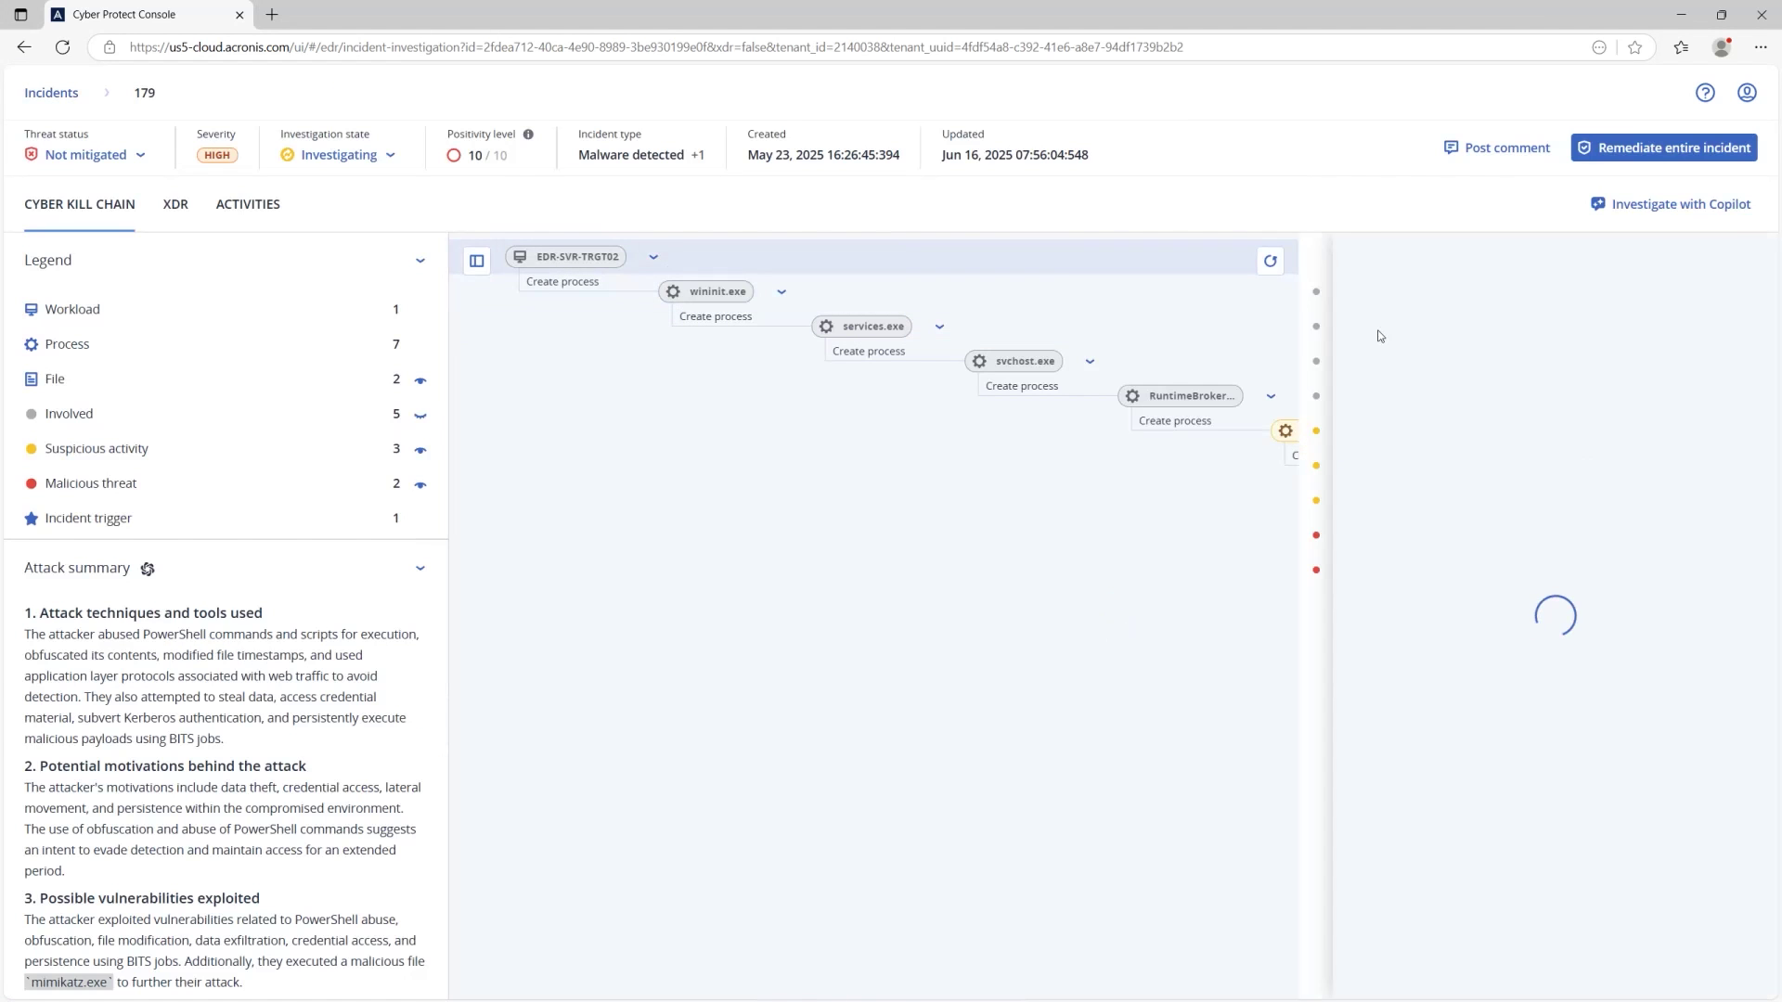
click(1503, 320)
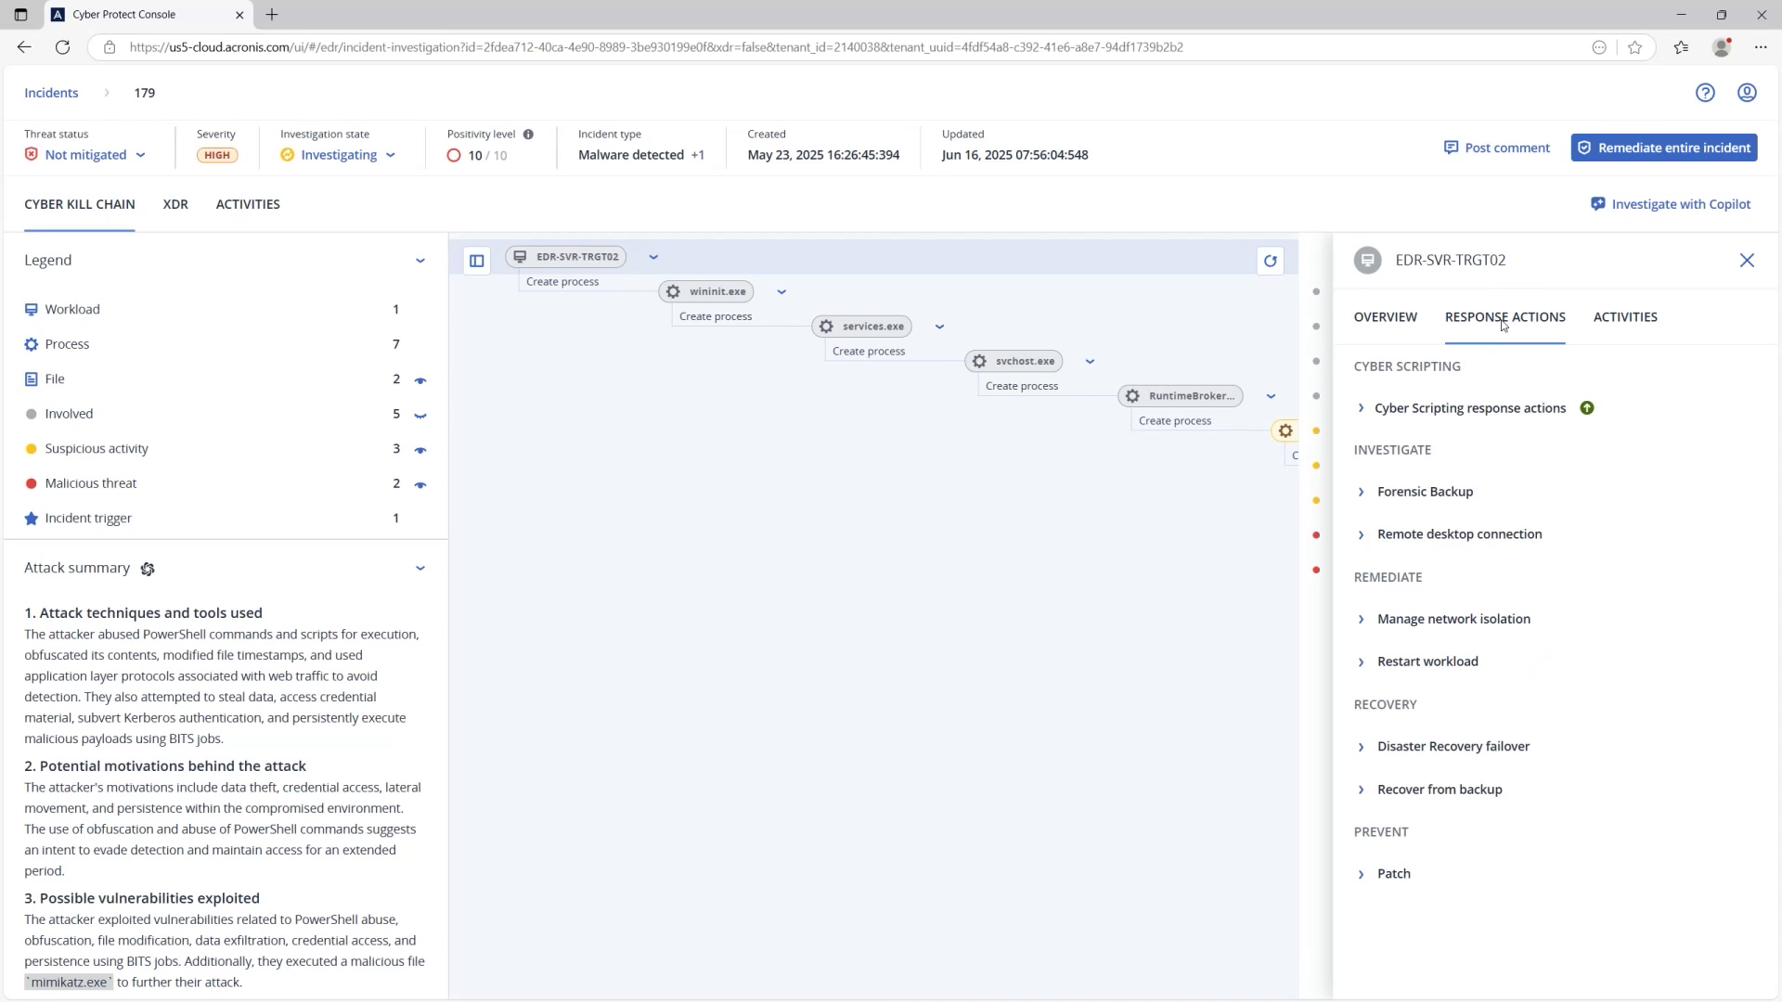
- Generate a Windows PowerShell response script from the AI prompt "Remediate malicious incident" and save and run it on EDR-SVR-TRGT02
click(1361, 408)
click(1462, 454)
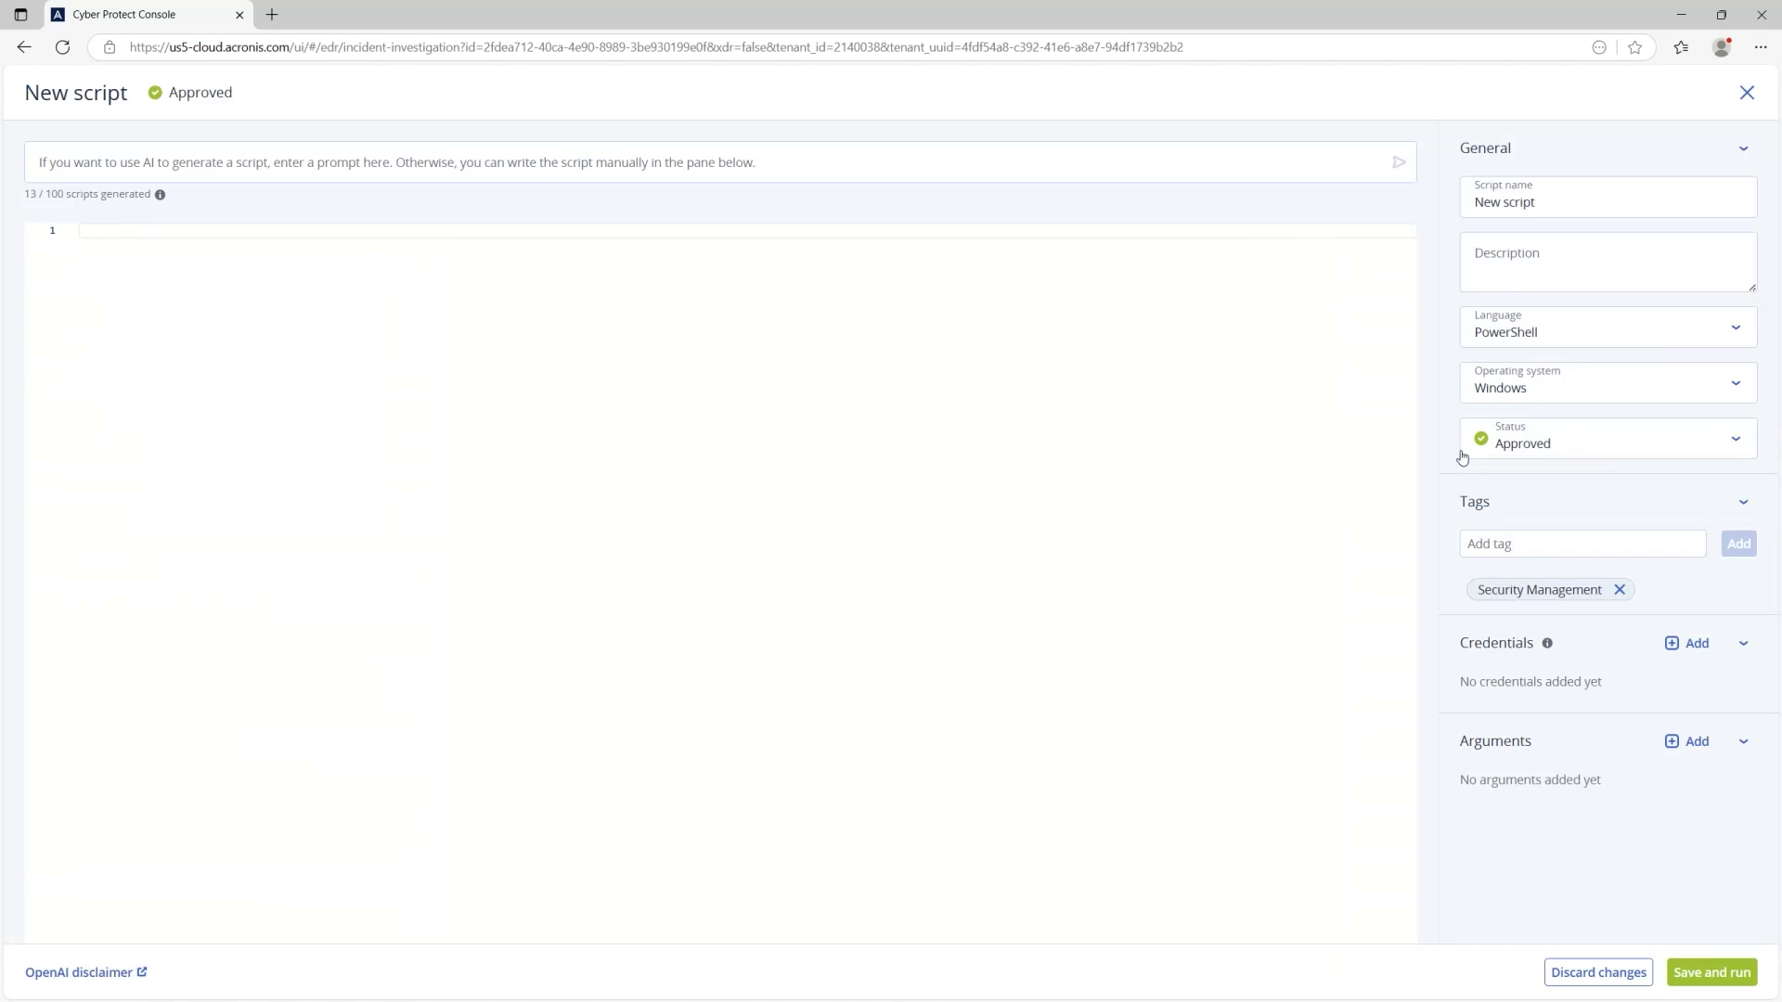
click(630, 171)
text(Remediate malicious incident)
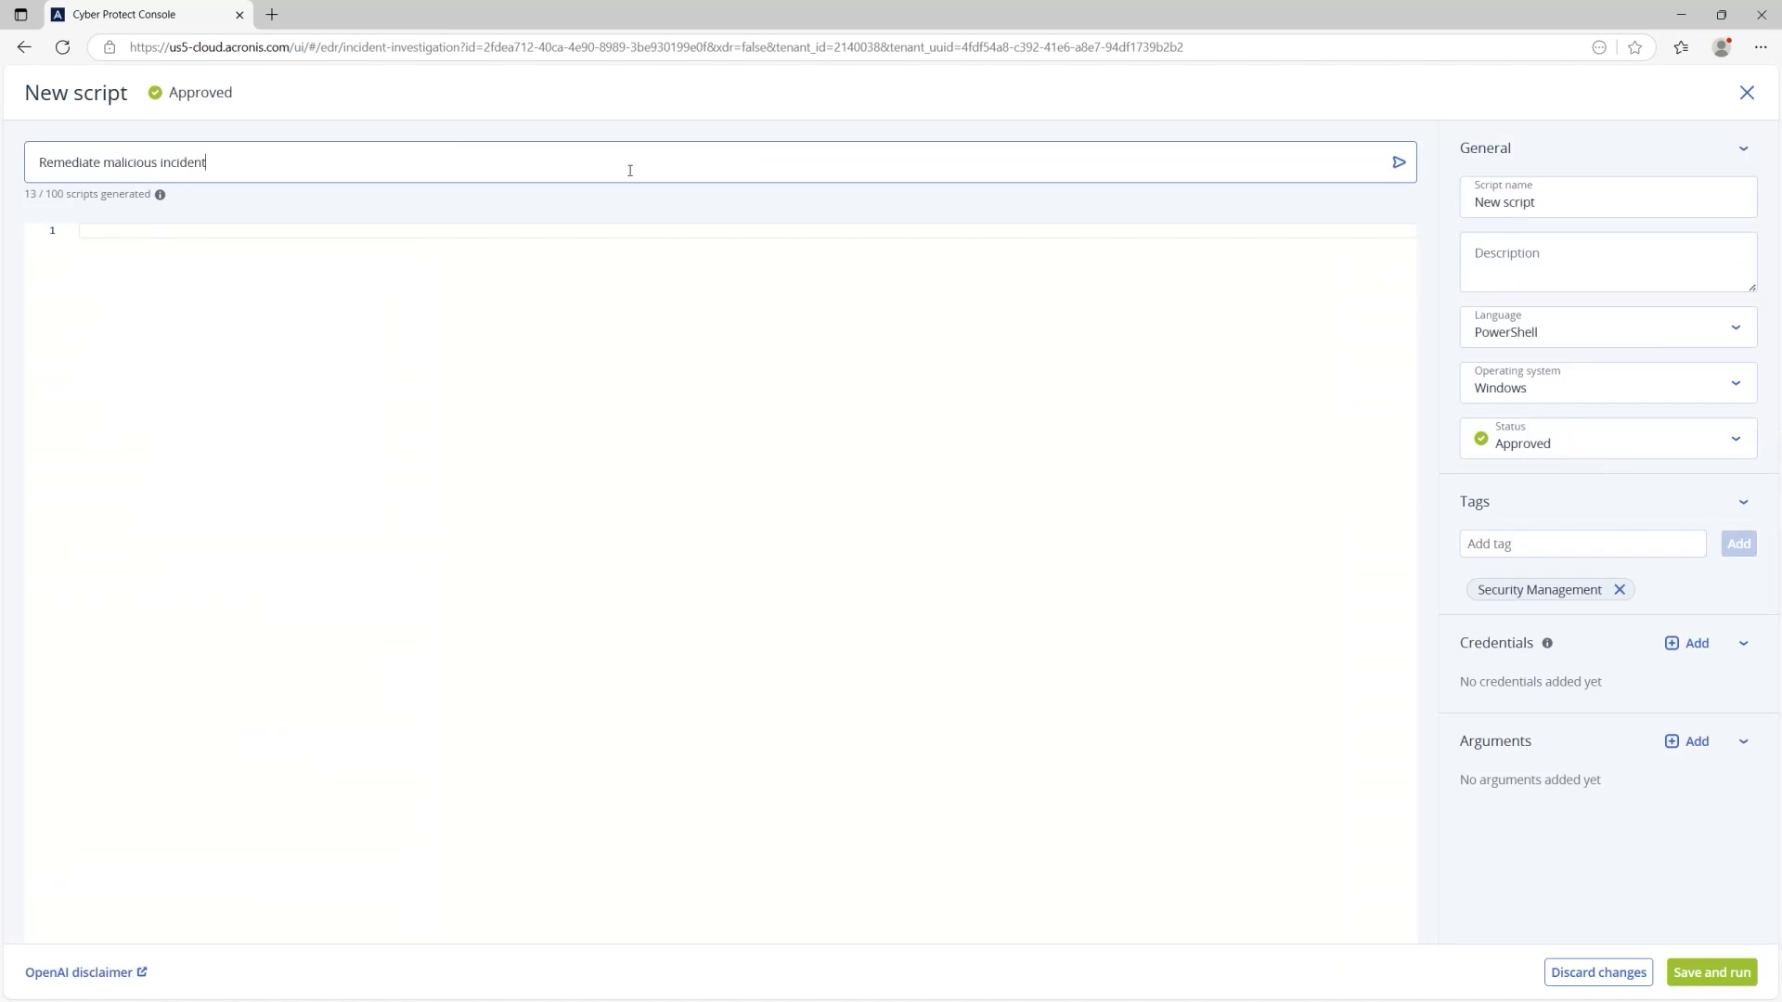
click(1399, 164)
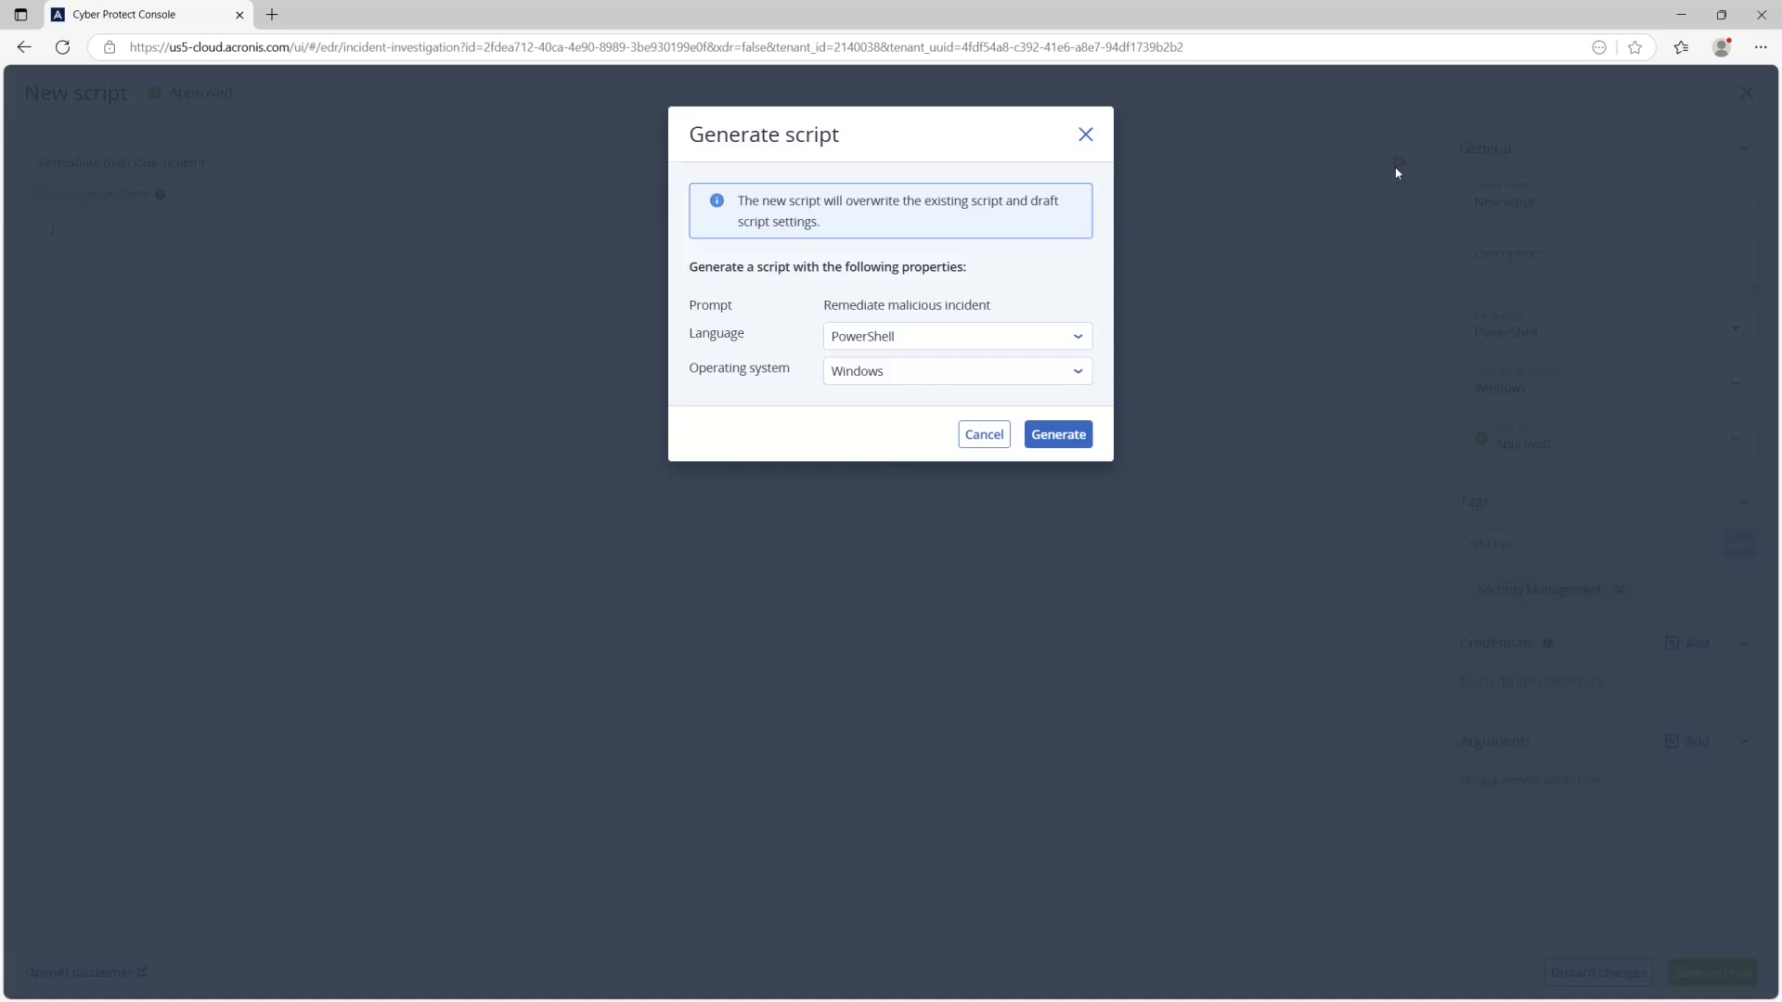
click(1064, 434)
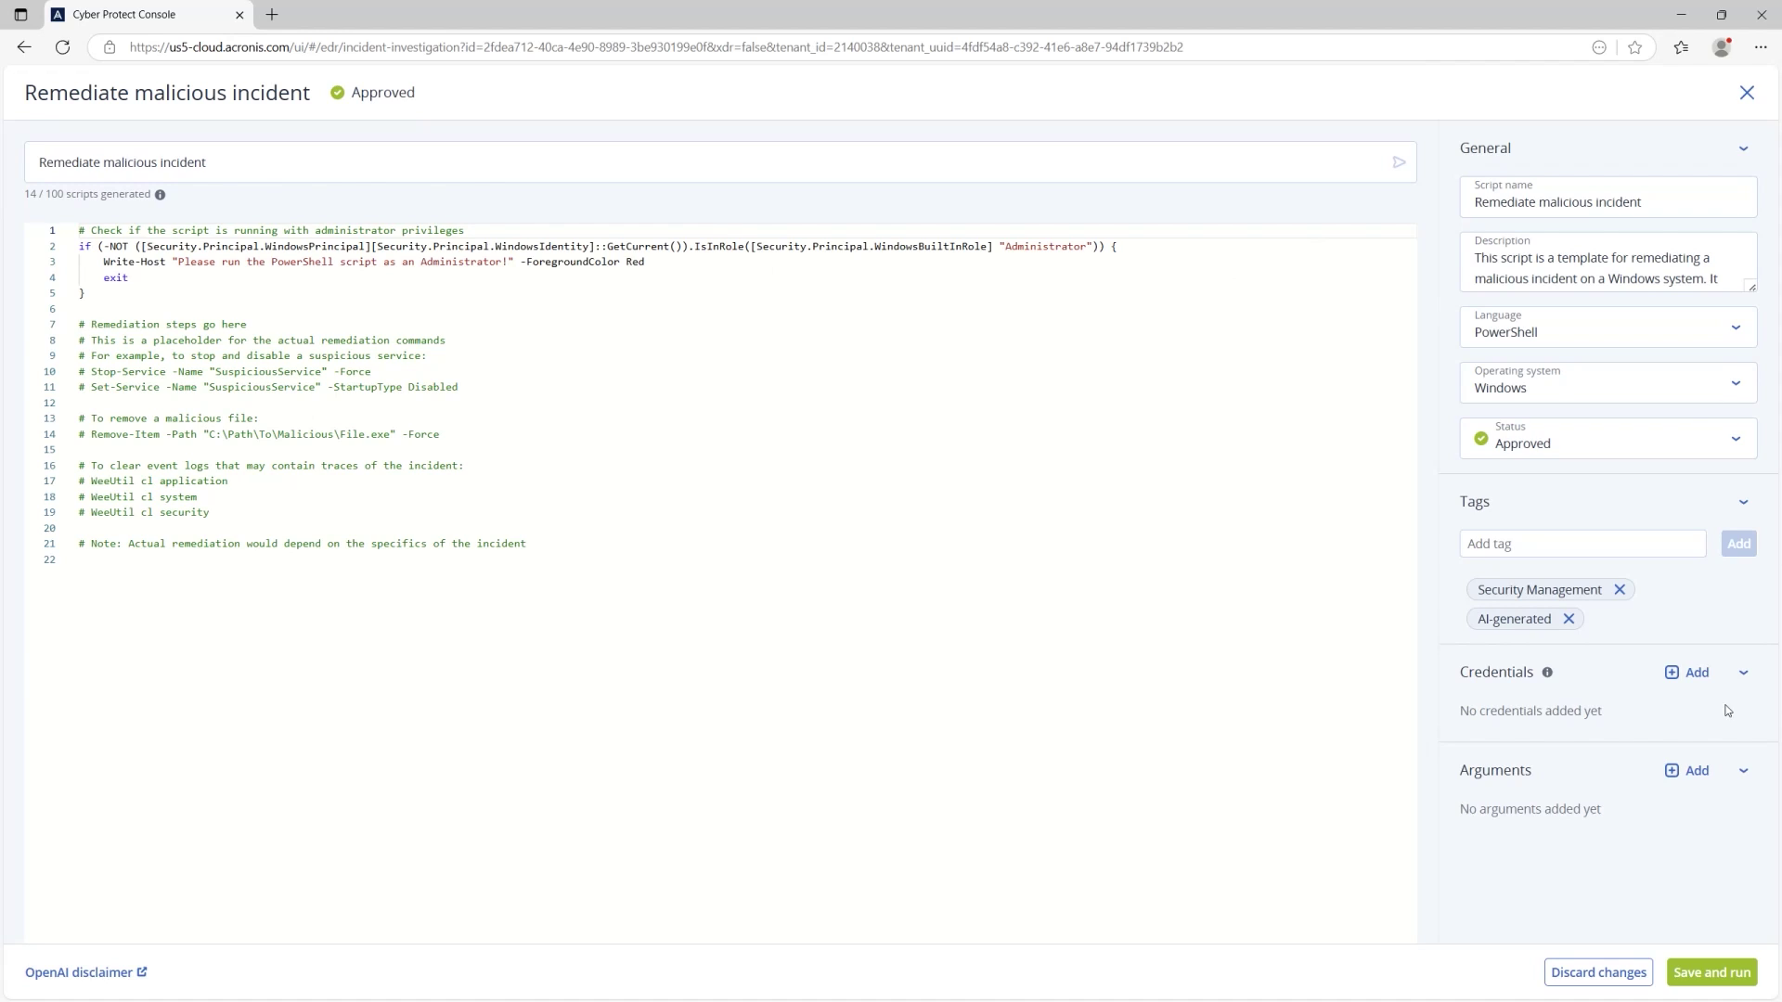
click(1710, 972)
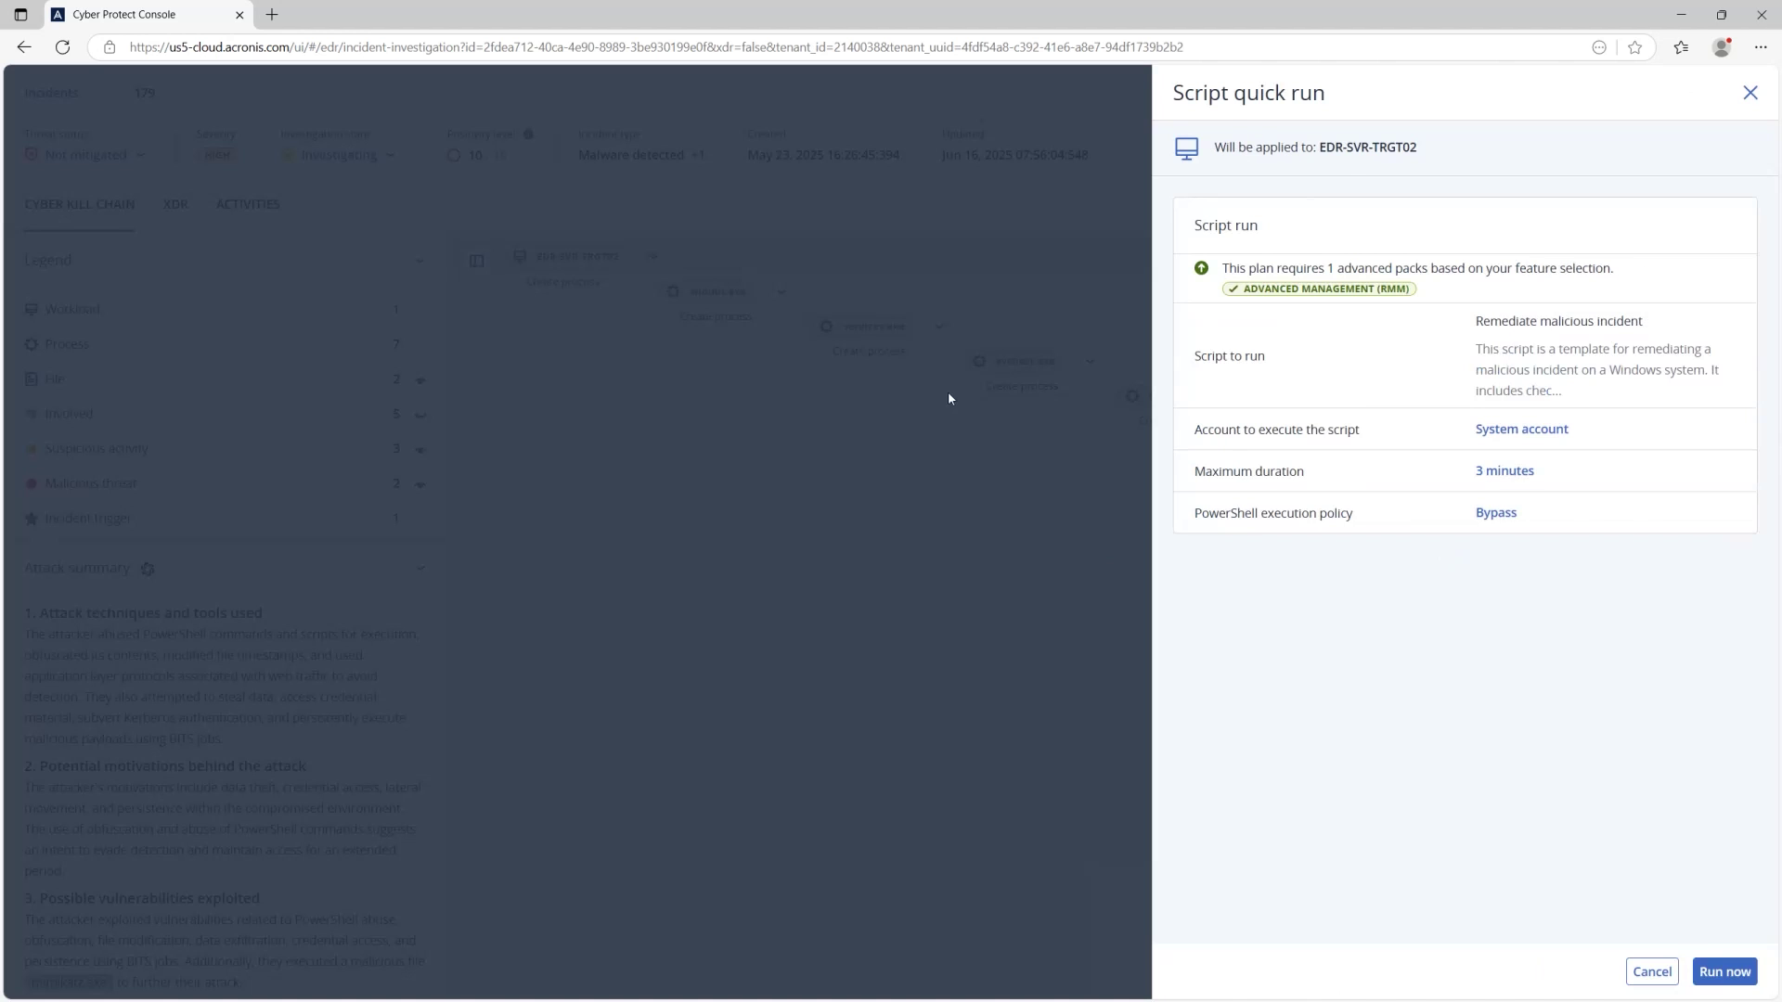
click(1726, 976)
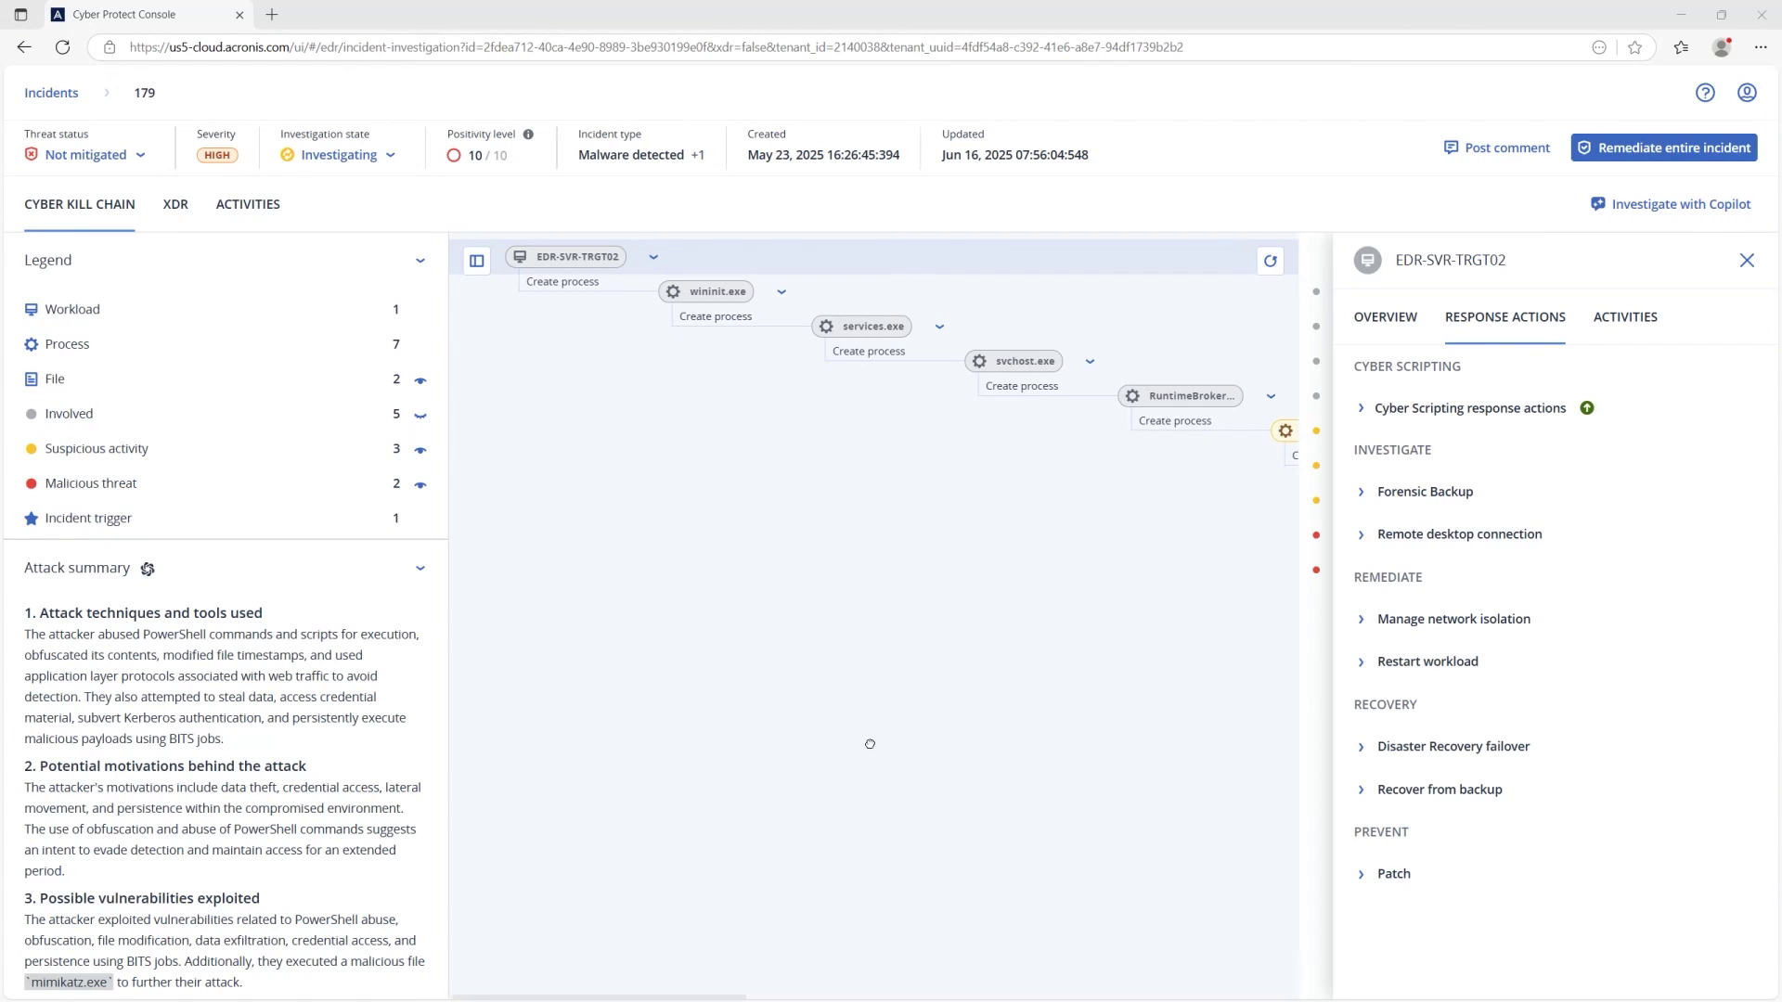
- Expand the Patch response action for EDR-SVR-TRGT02 and select the patches to install
click(1357, 874)
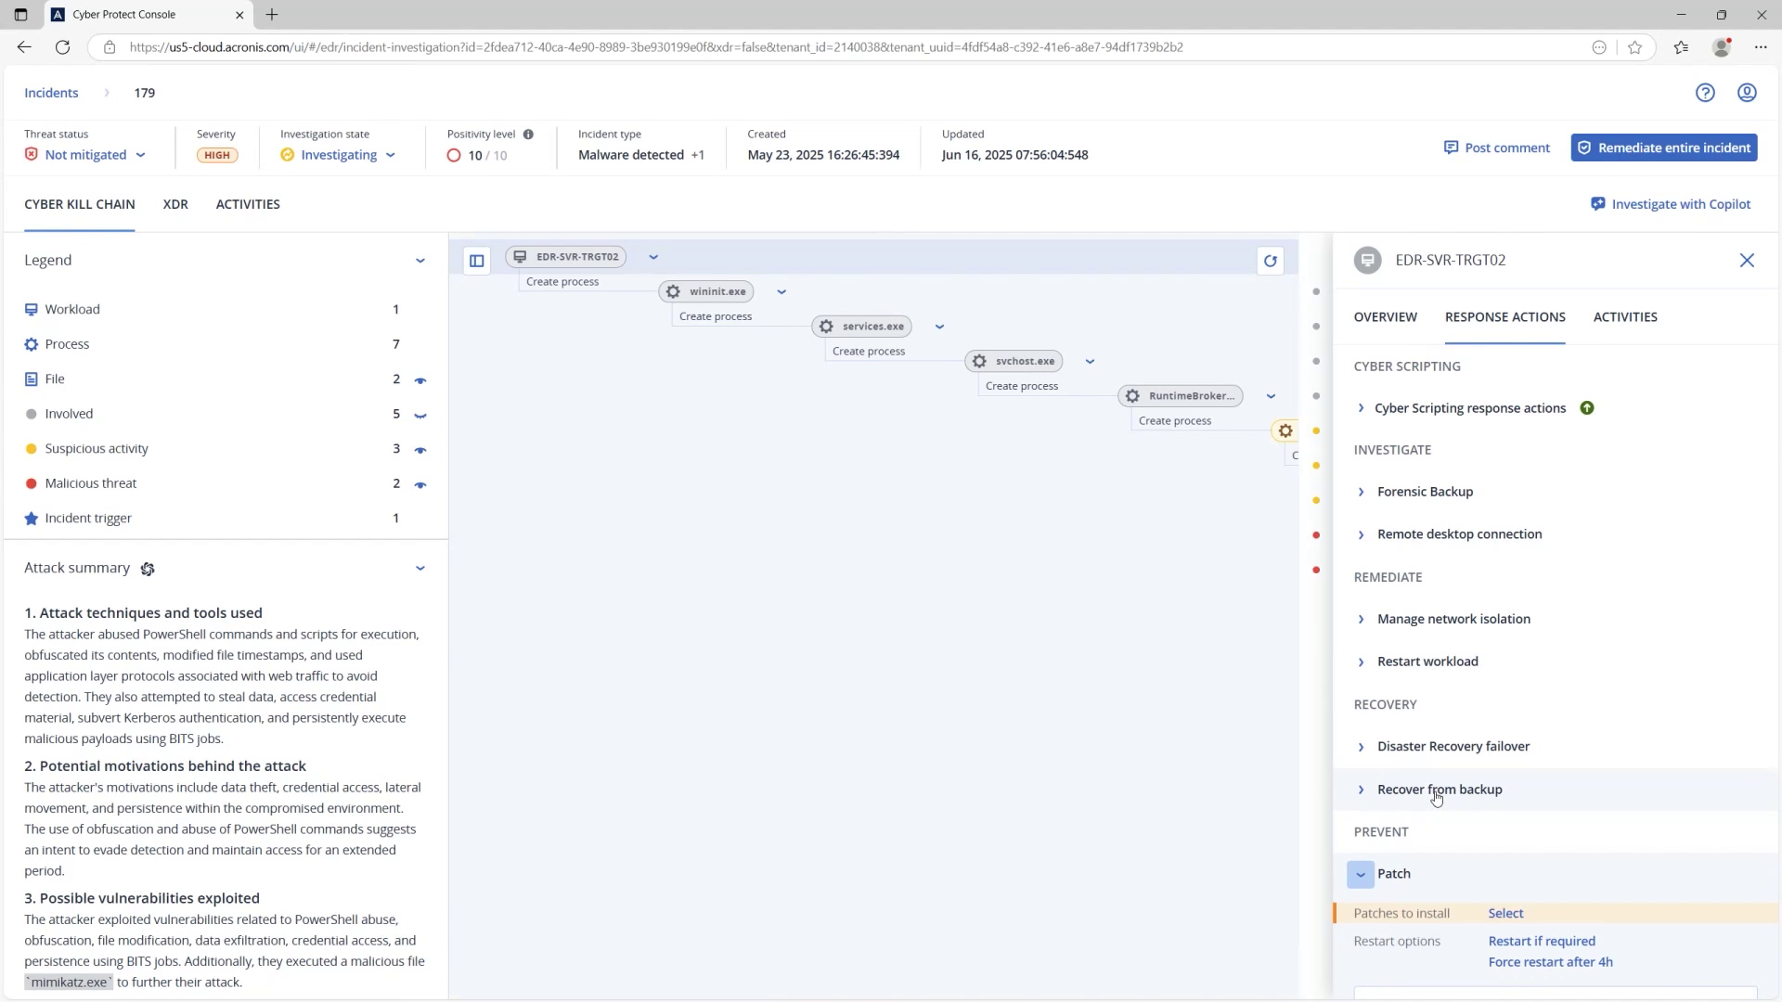
scroll(1436, 798, down, 1)
click(1513, 827)
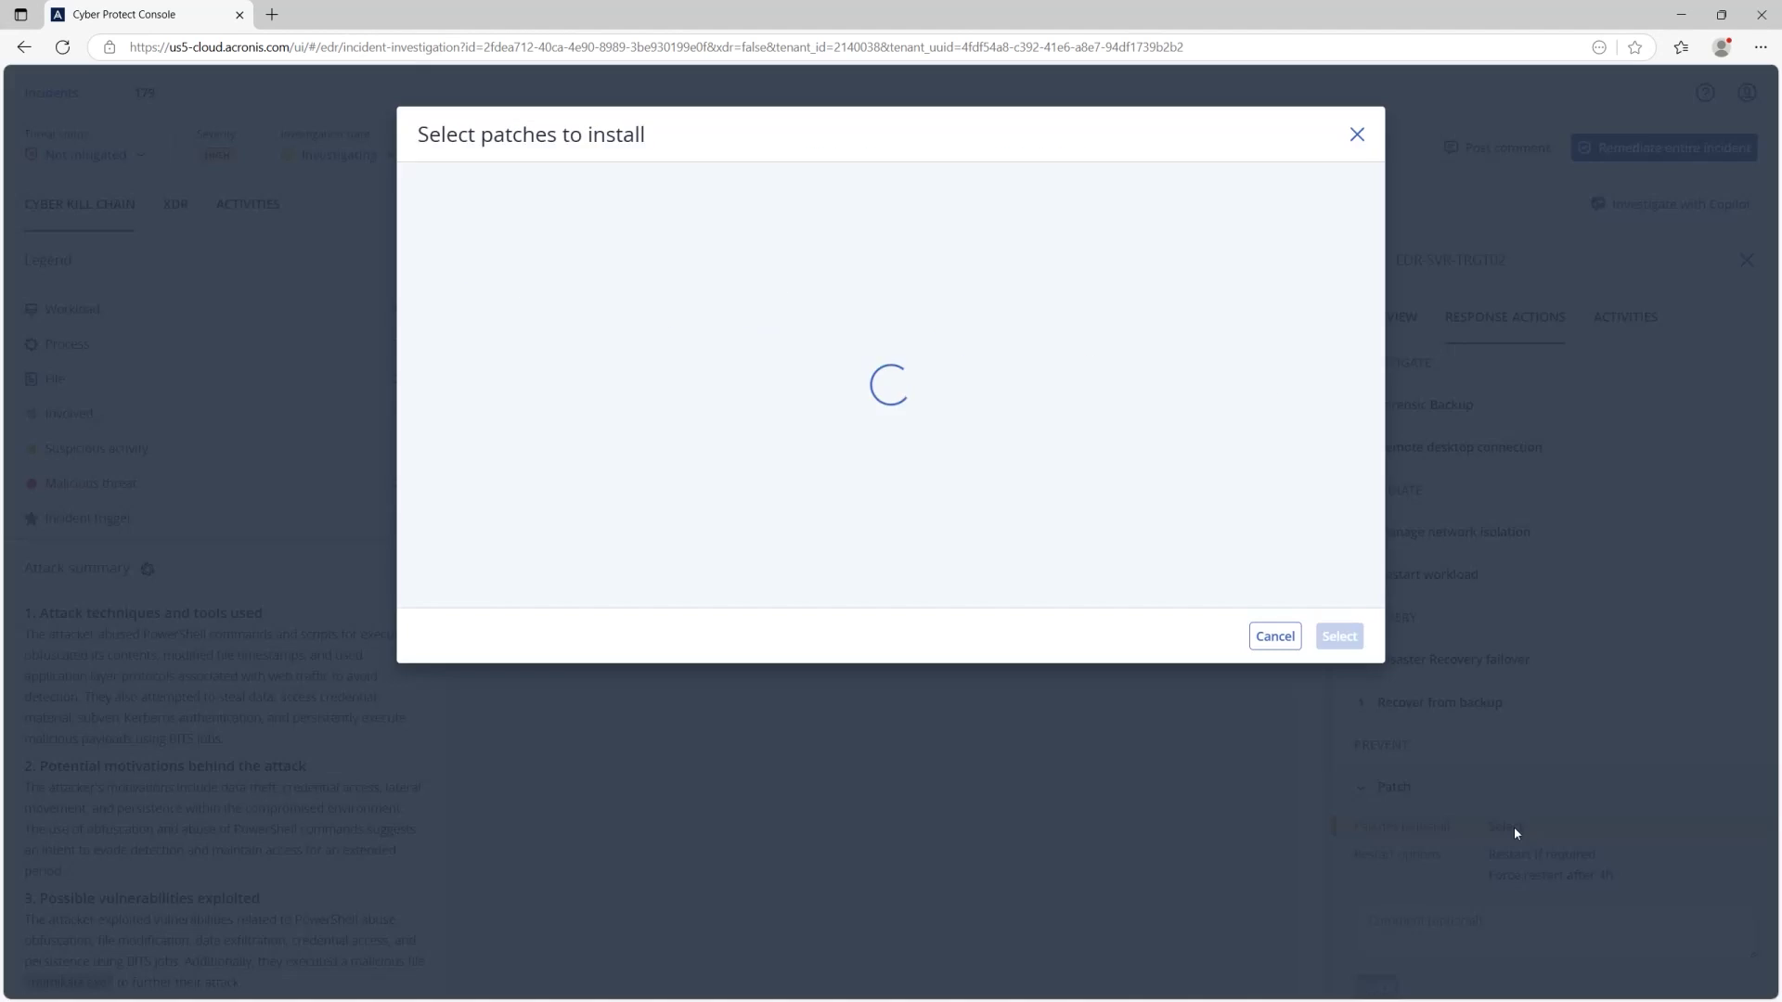
click(430, 403)
click(1339, 636)
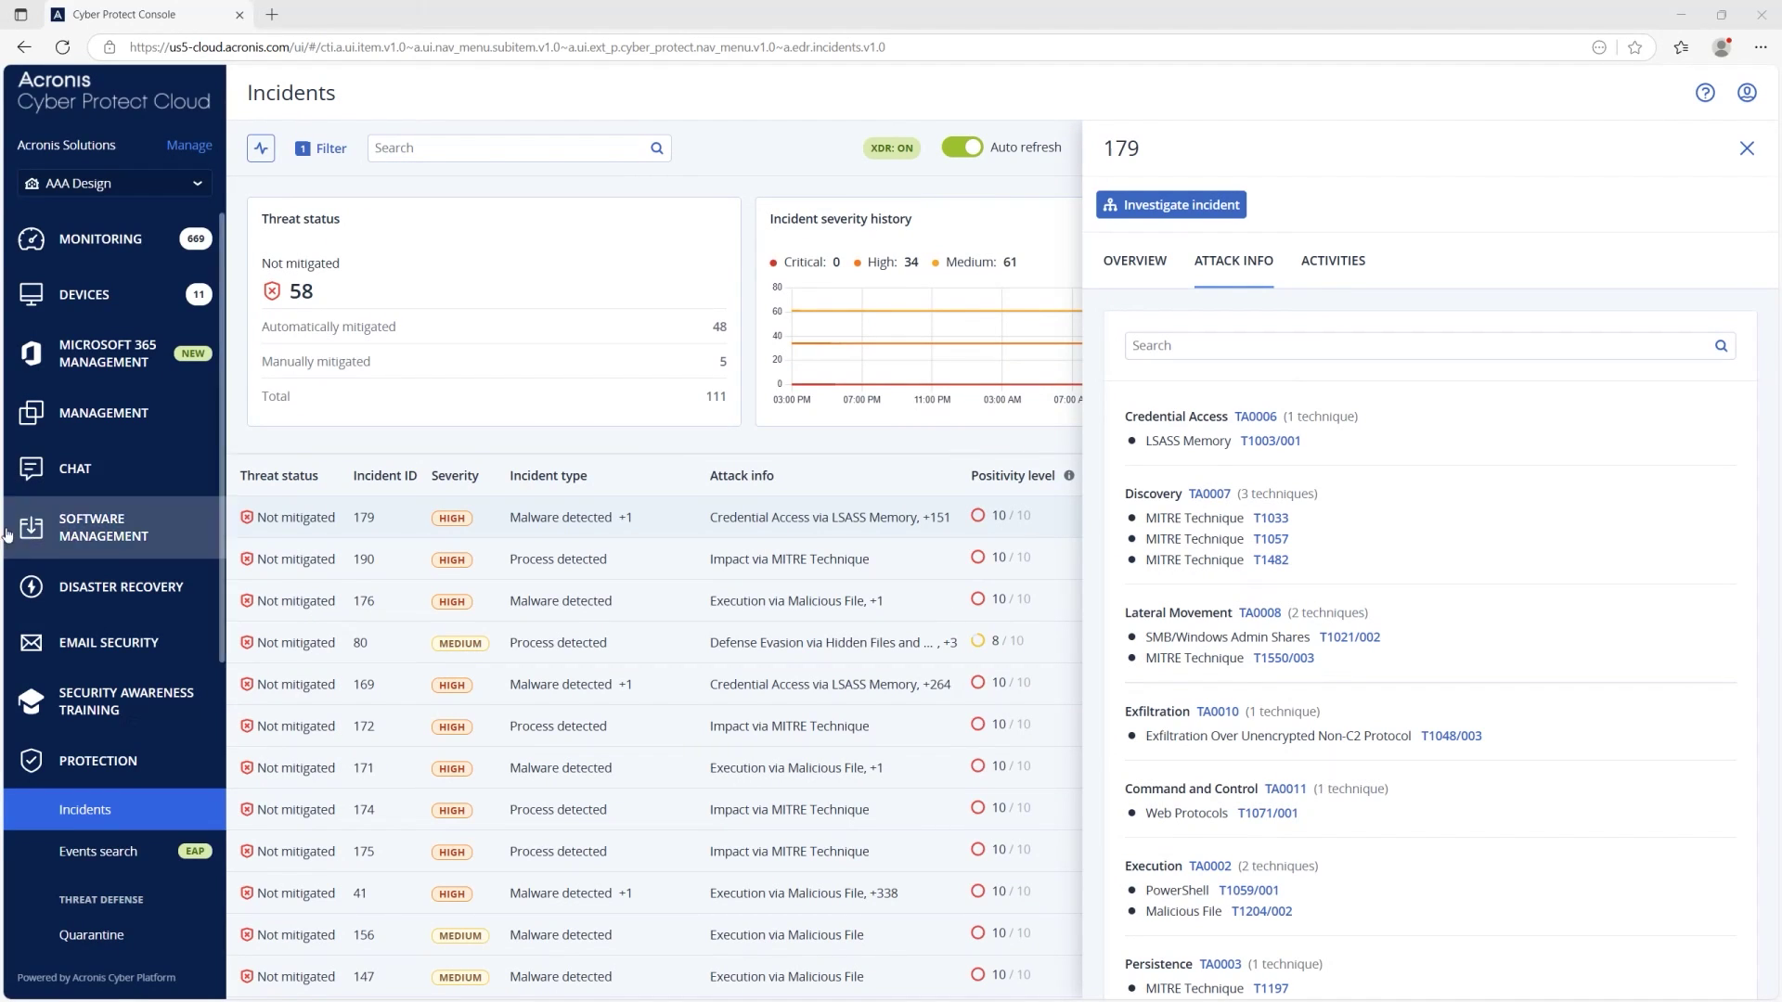
- Open incident 179's investigation again and start a remote desktop connection to EDR-SVR-TRGT02 from its response actions
click(1177, 206)
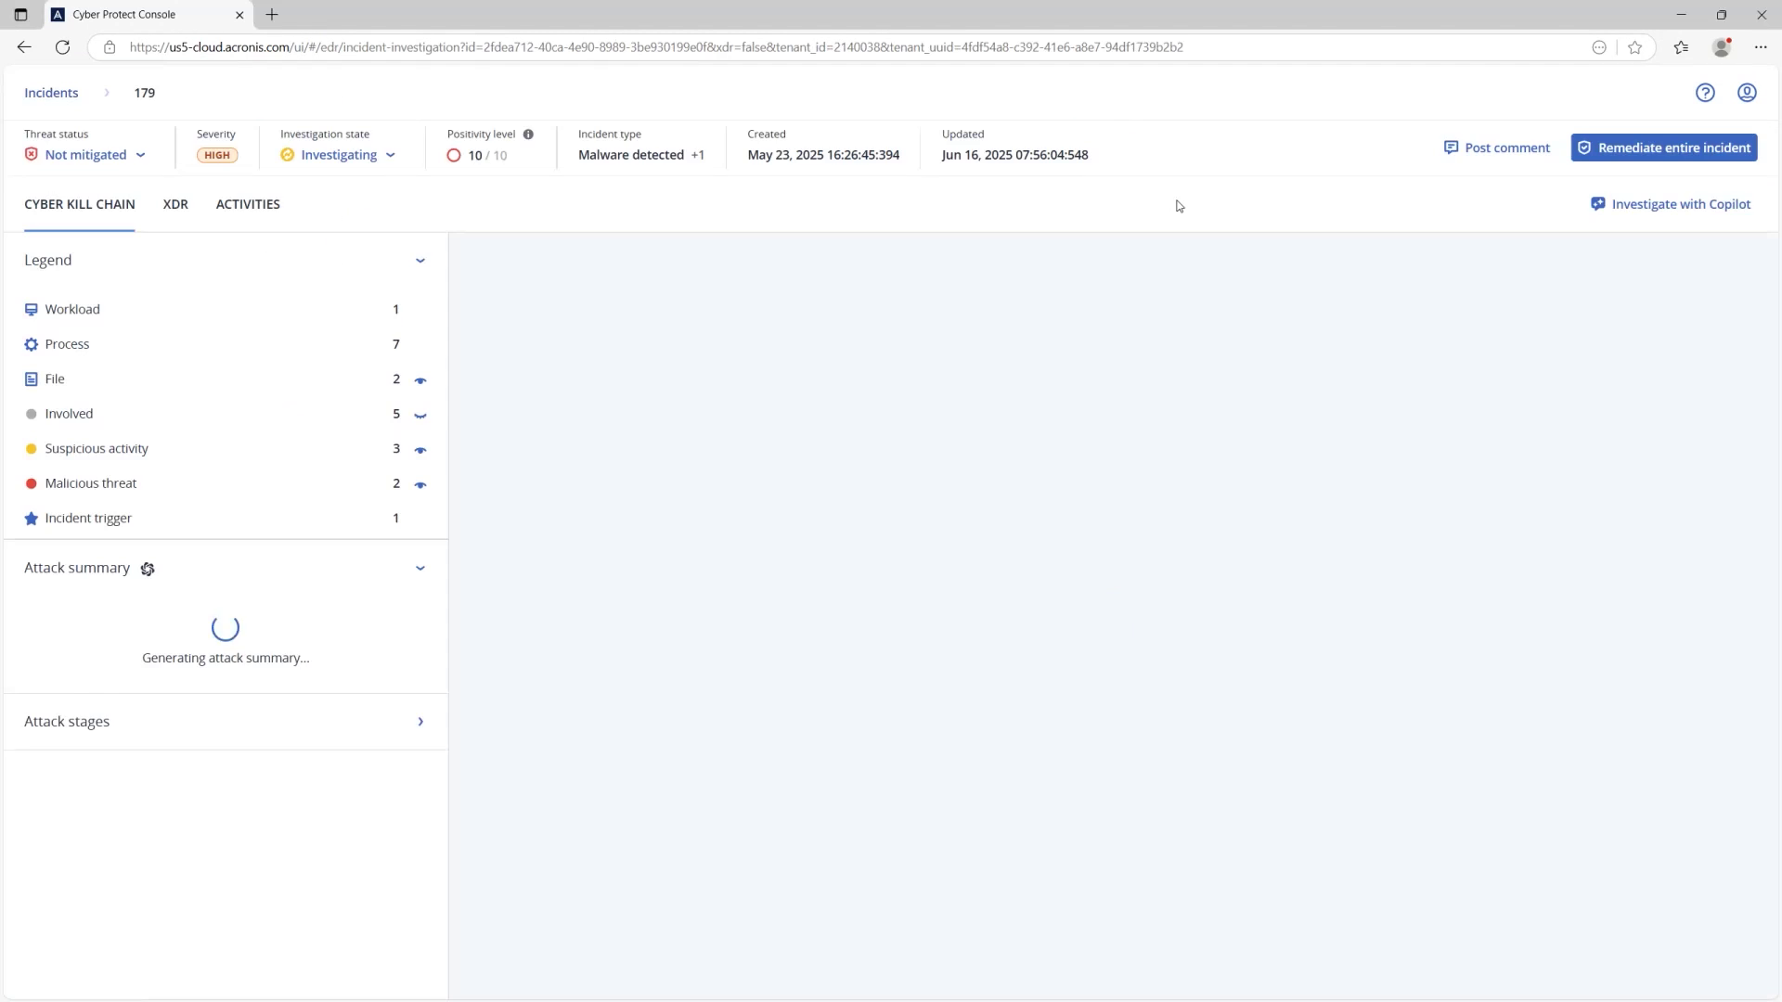
click(576, 259)
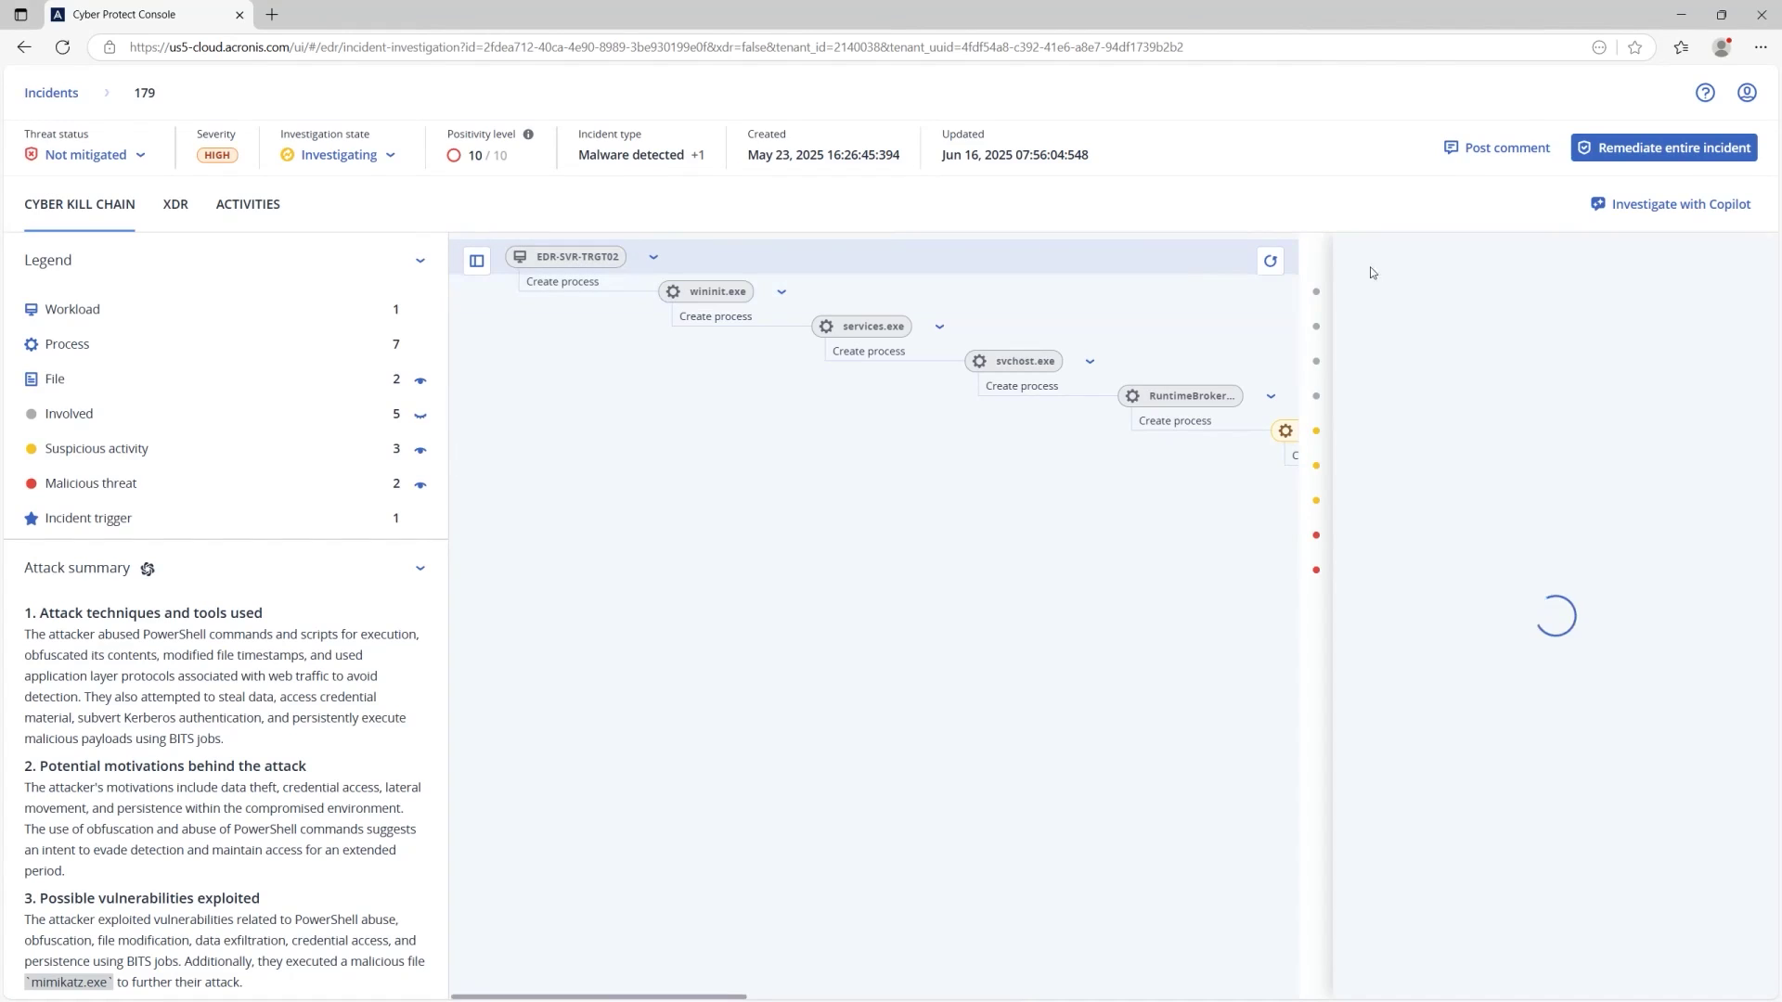
click(1496, 319)
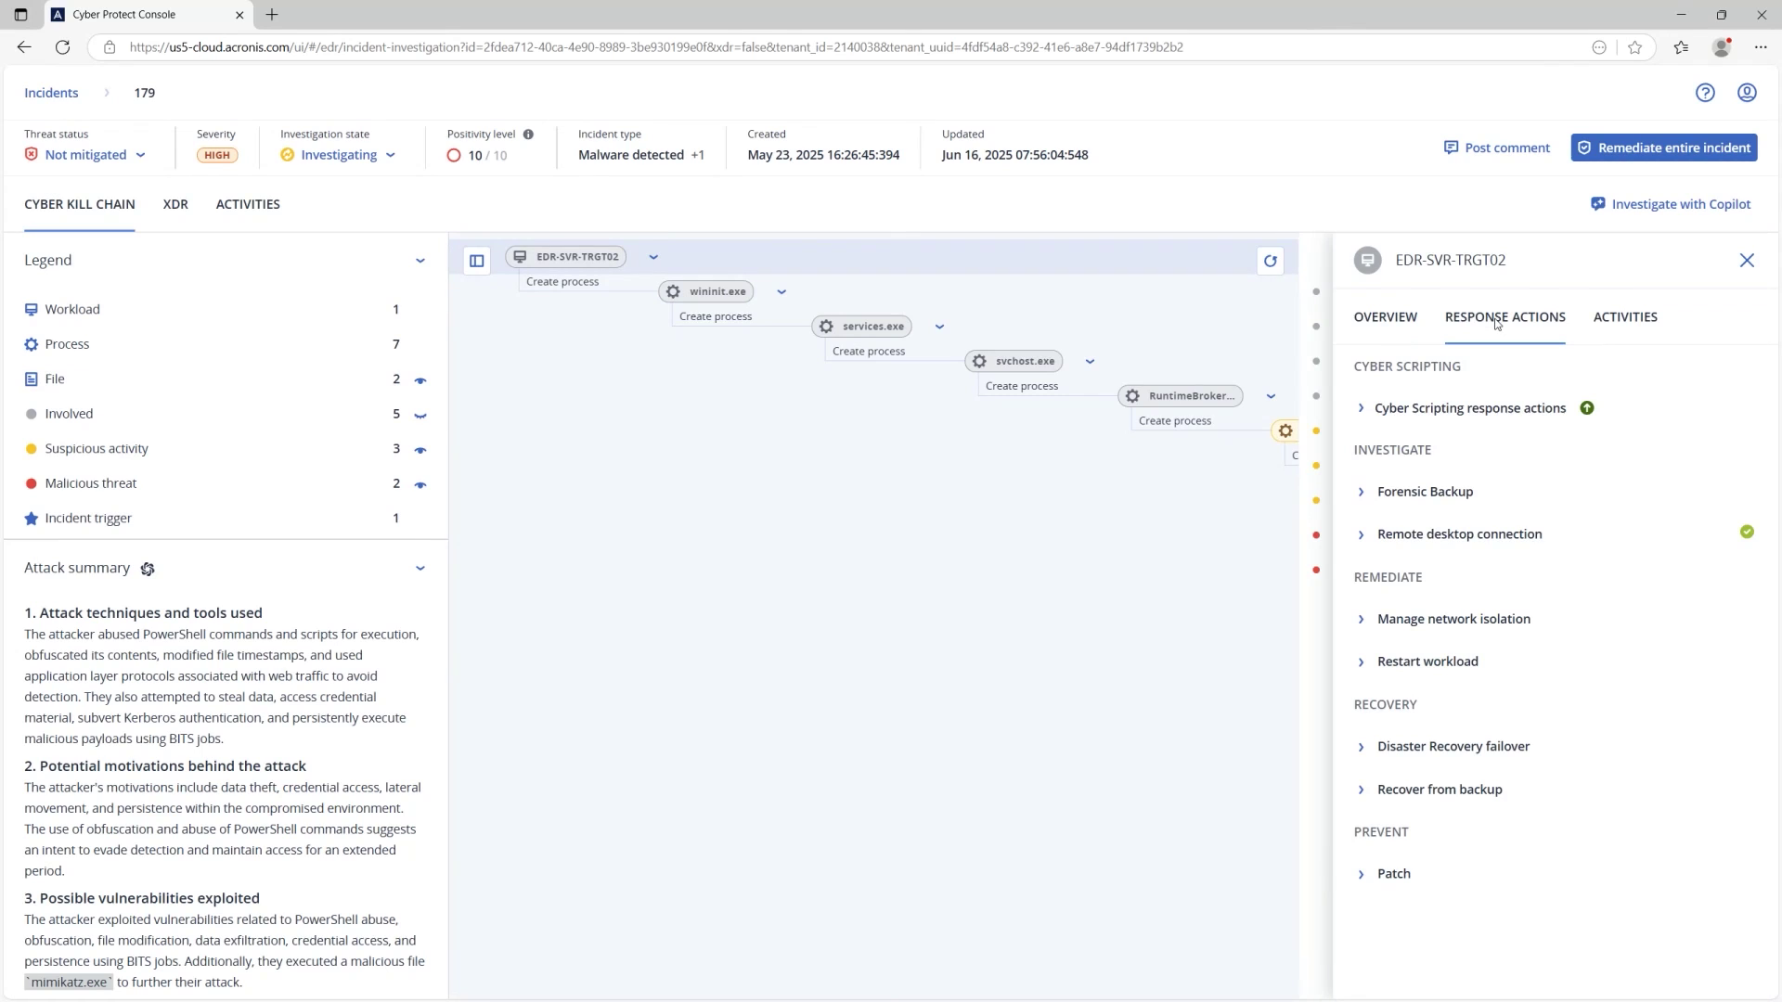
click(1361, 534)
click(1388, 643)
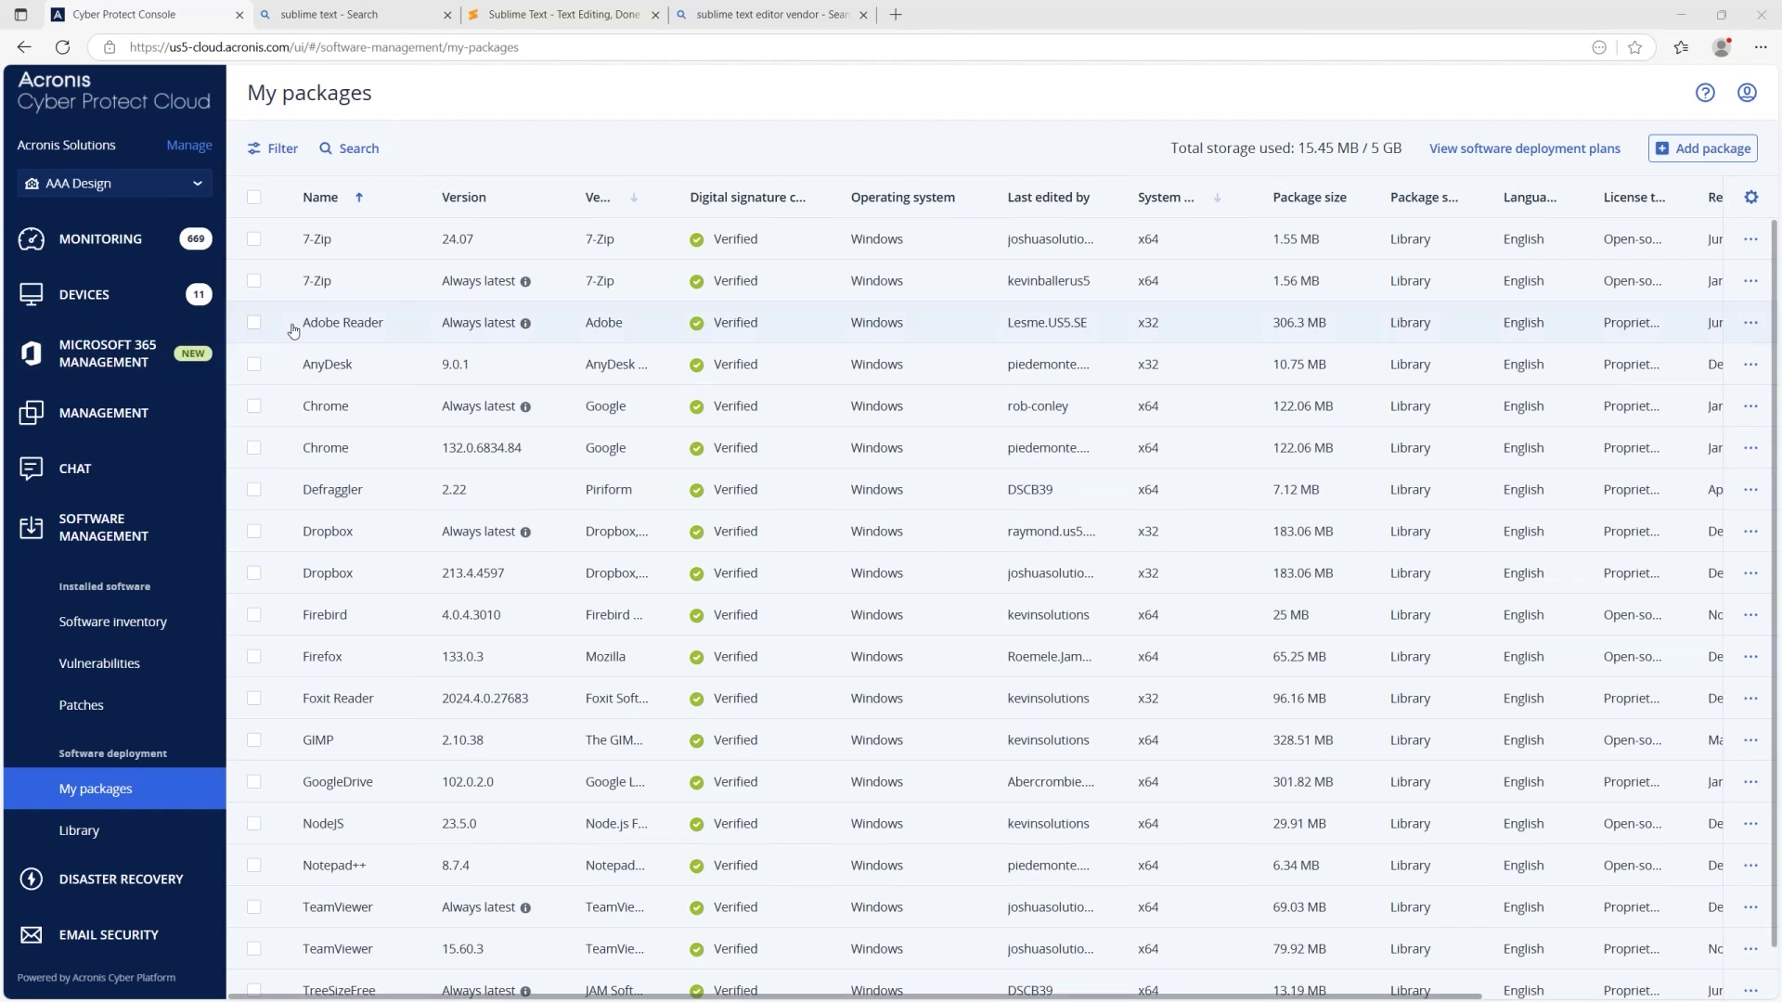
- Start adding a software package named Sublime Text with the vendor/publisher Sublime
click(1676, 149)
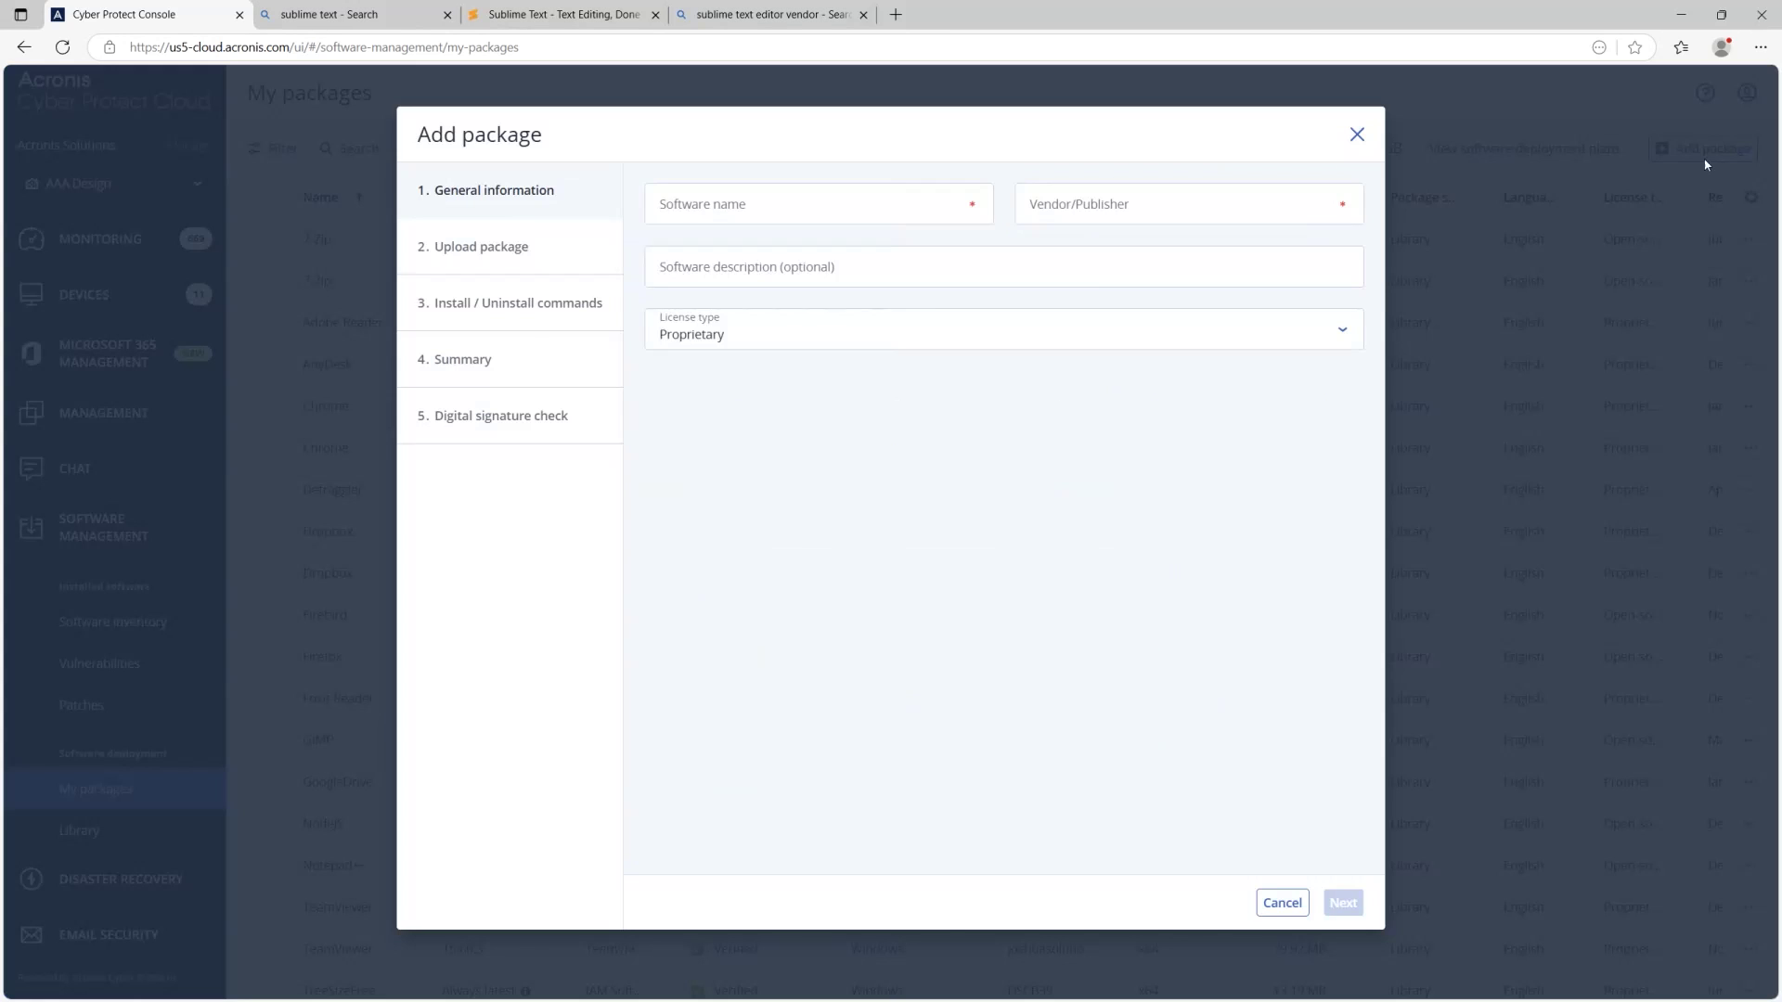
click(862, 220)
text(Sublime Text)
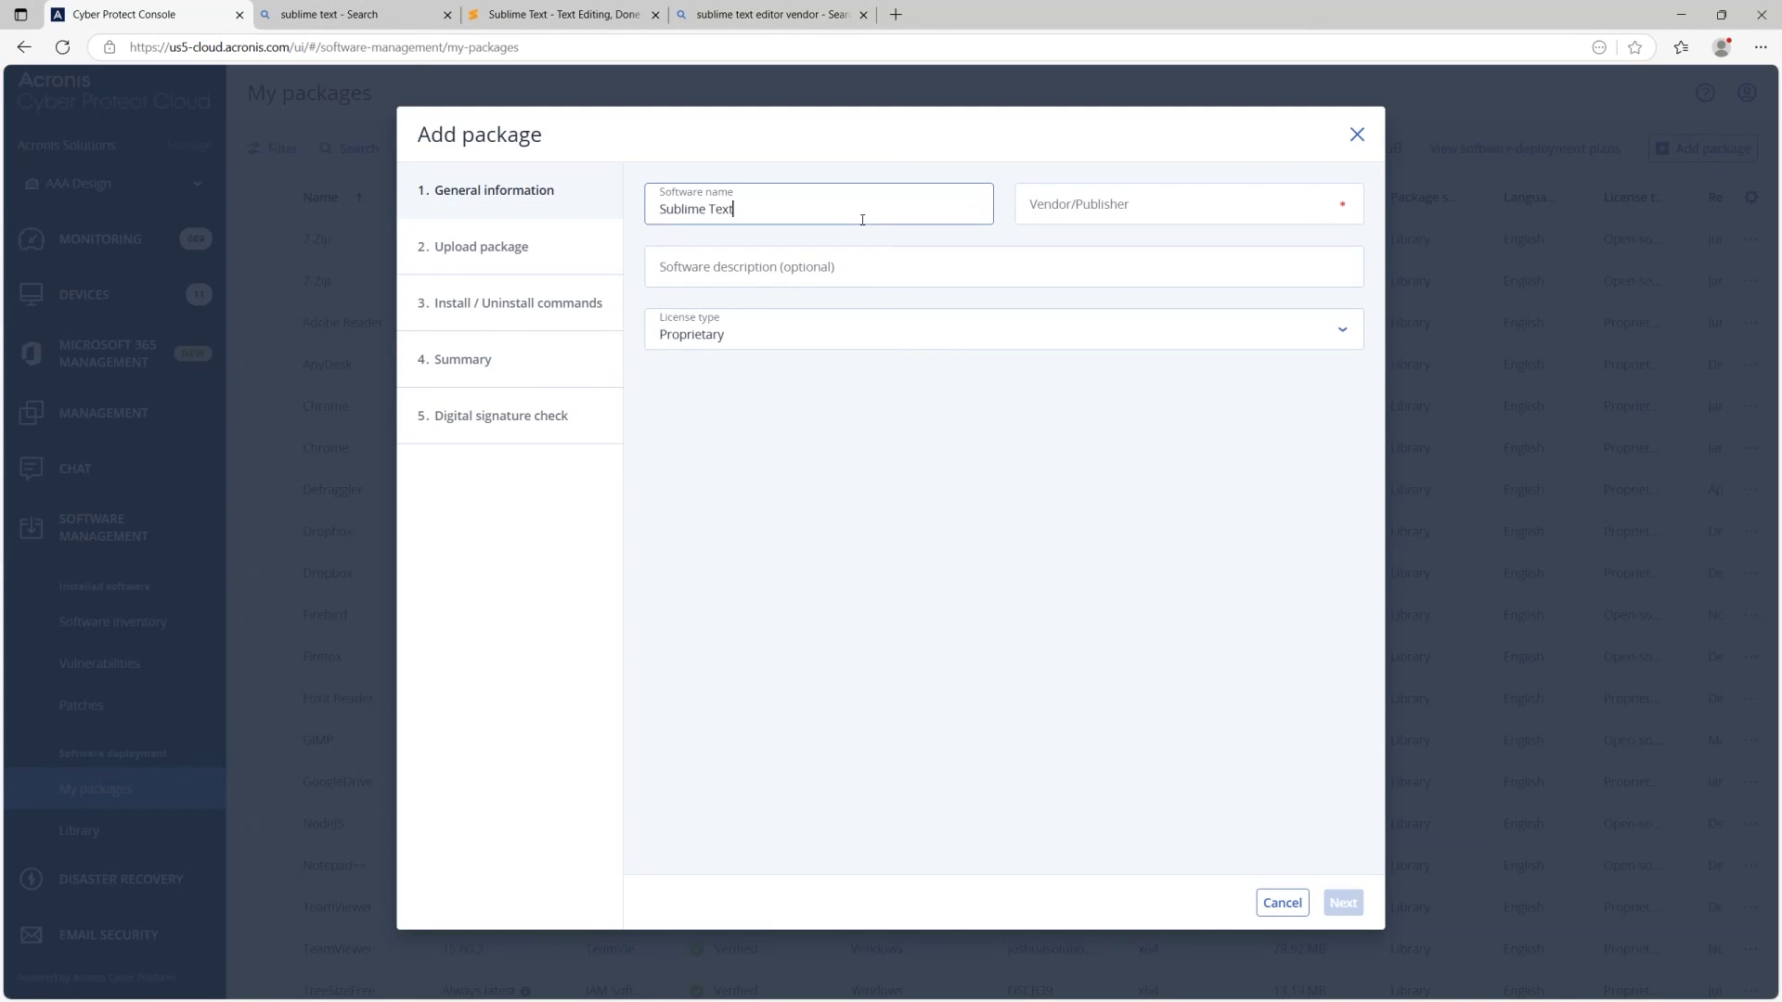
key(Tab)
text(S)
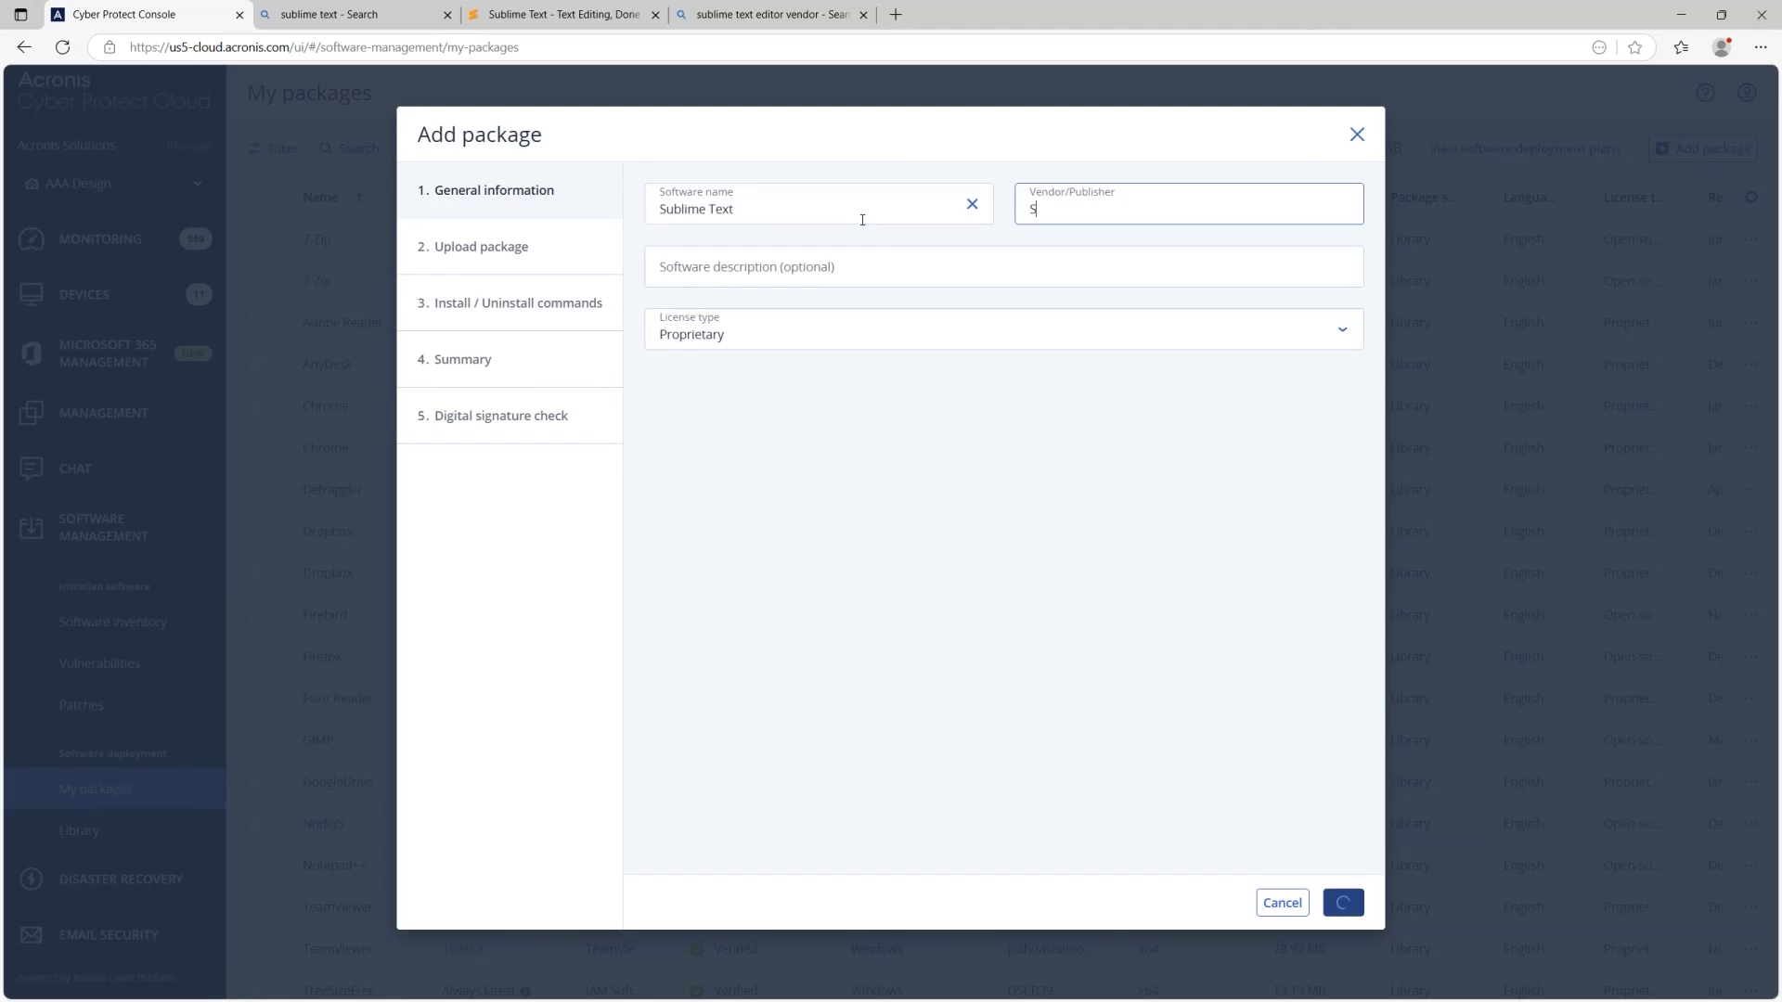
text(ublime)
click(1344, 908)
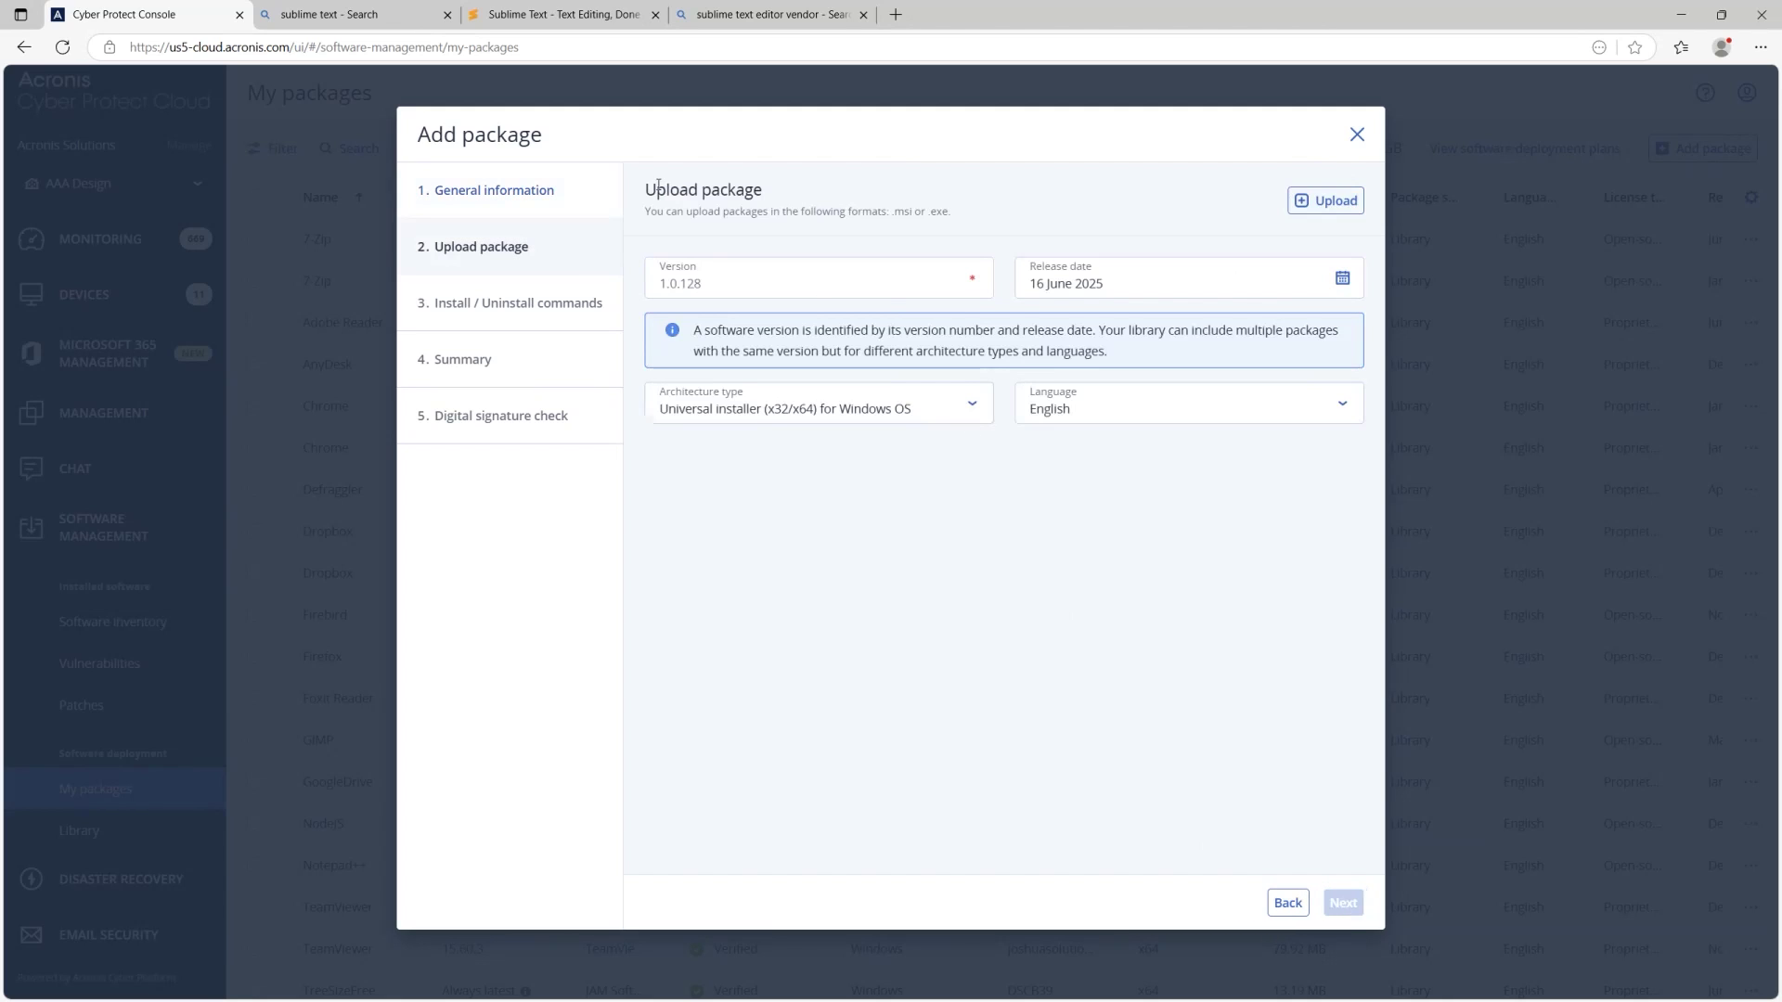
- Set the package version to 4.0 and upload the installer sublime_text_build_4200_x64_setup.exe
click(712, 274)
text(4.0)
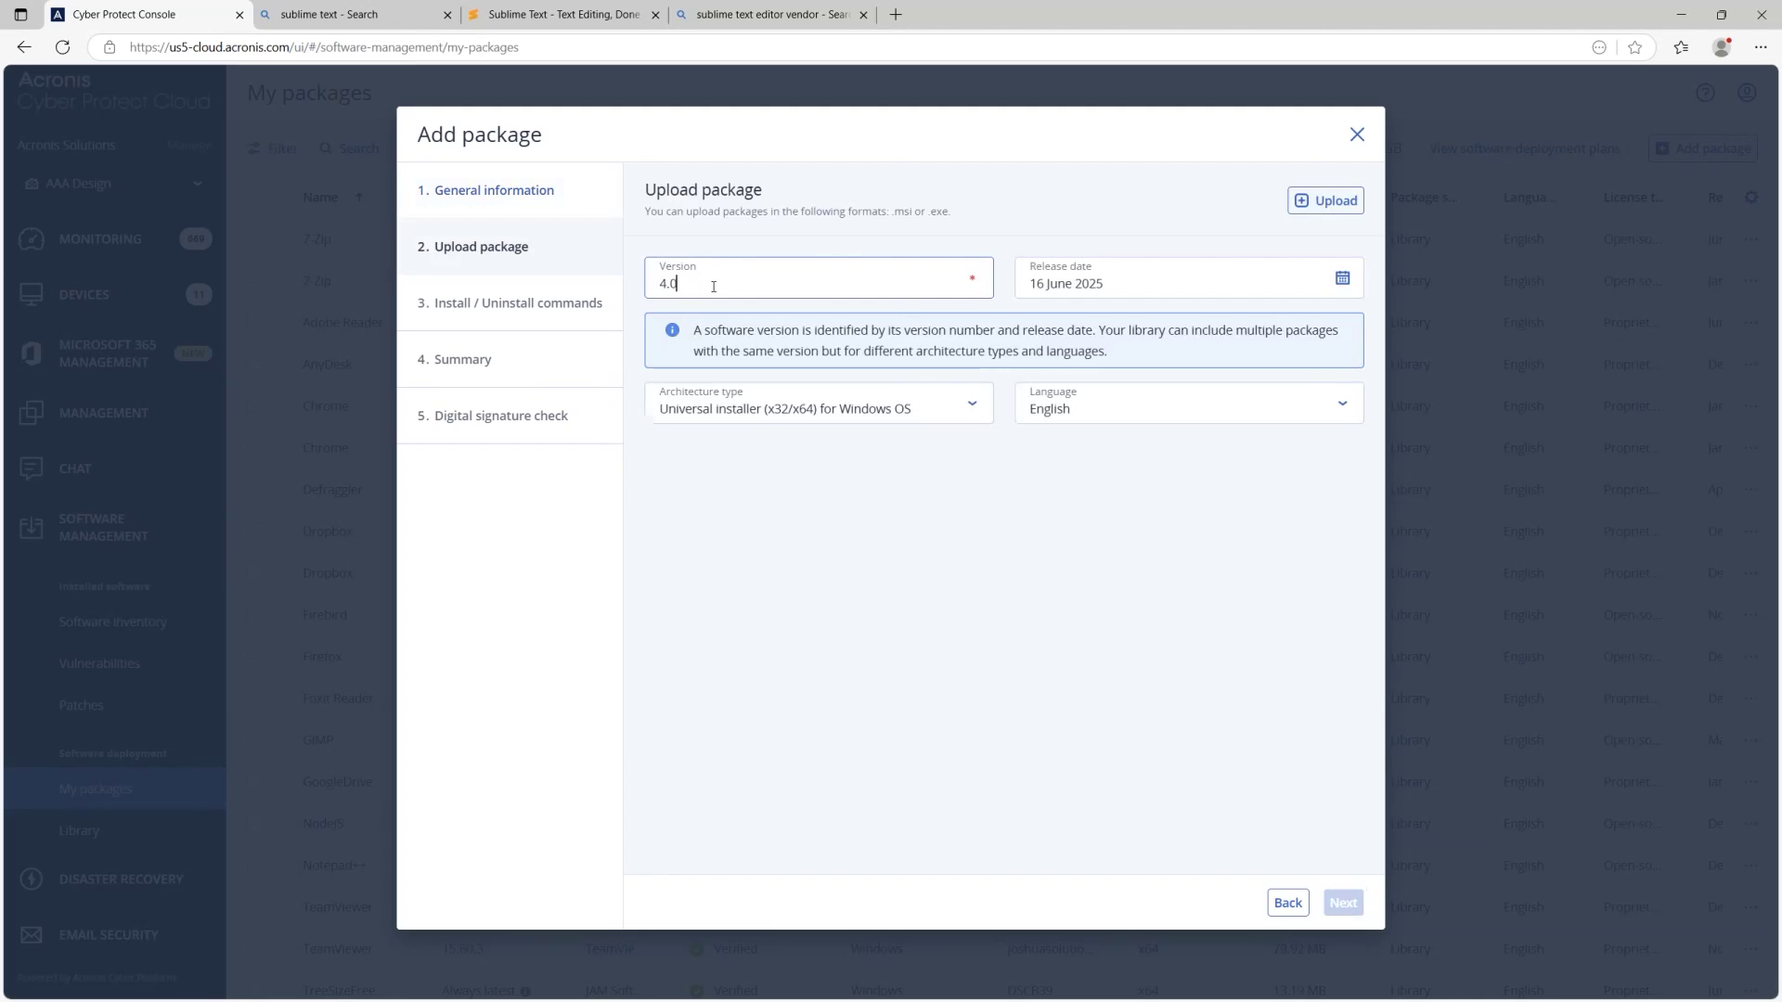
click(1304, 200)
double_click(457, 209)
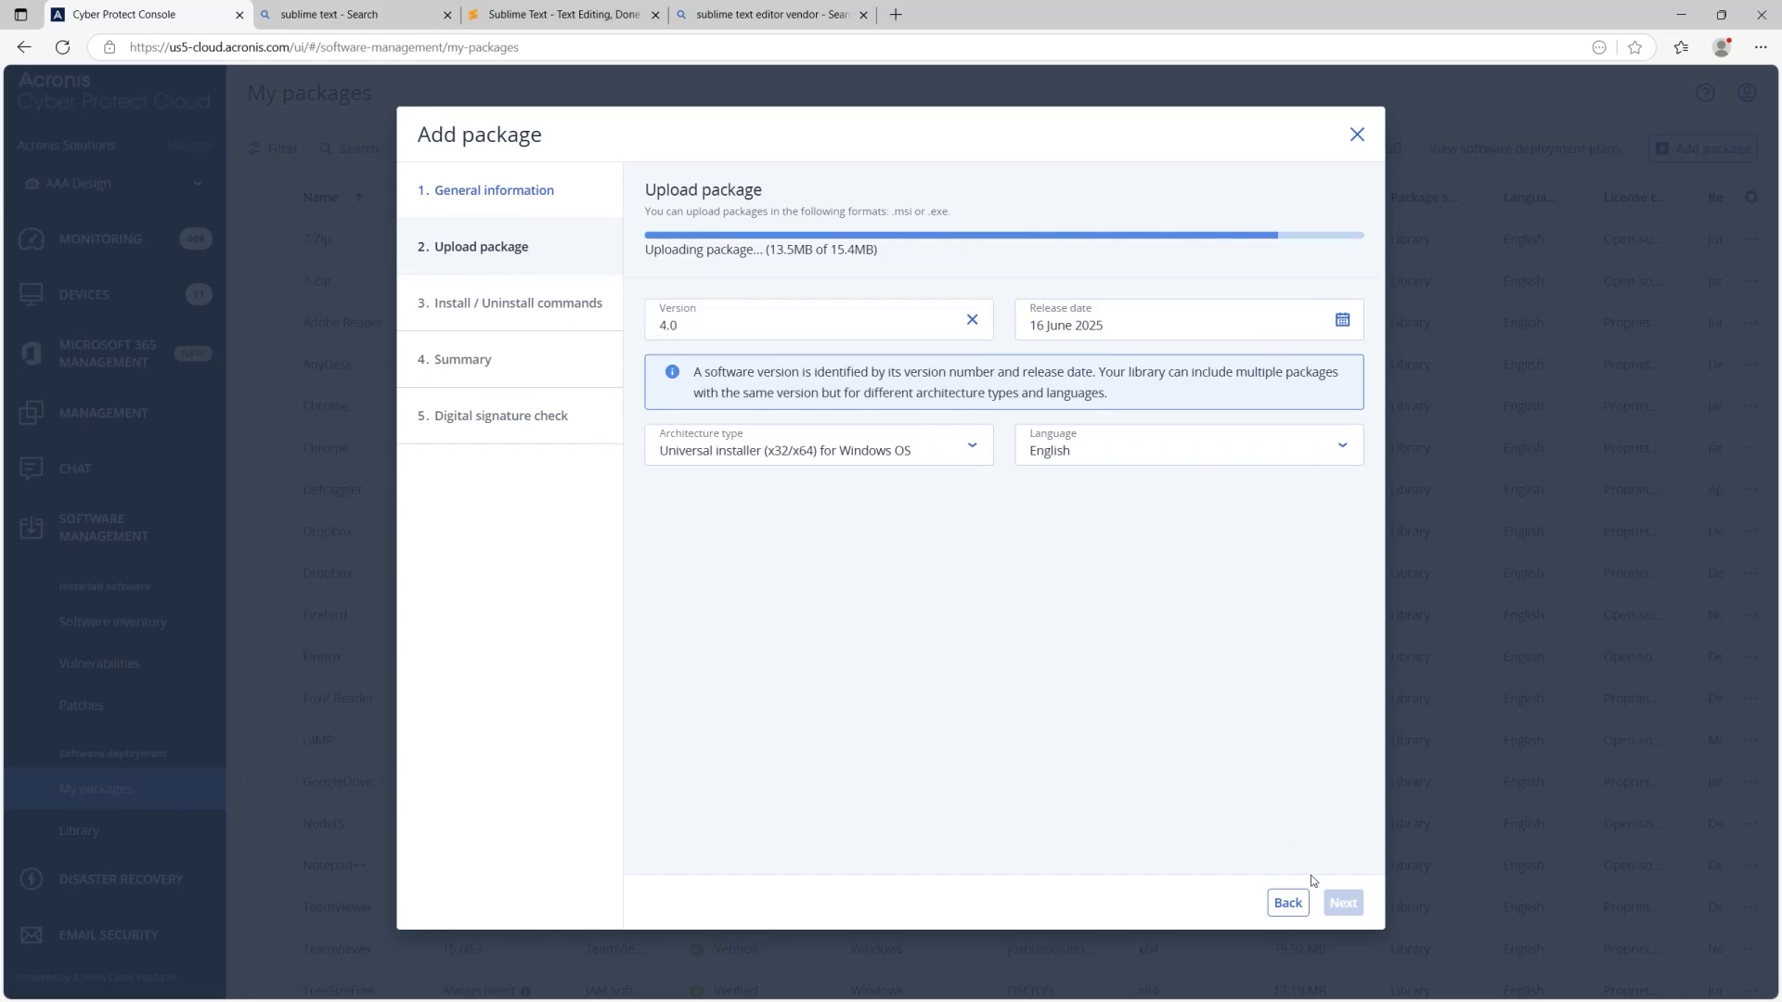
click(1343, 905)
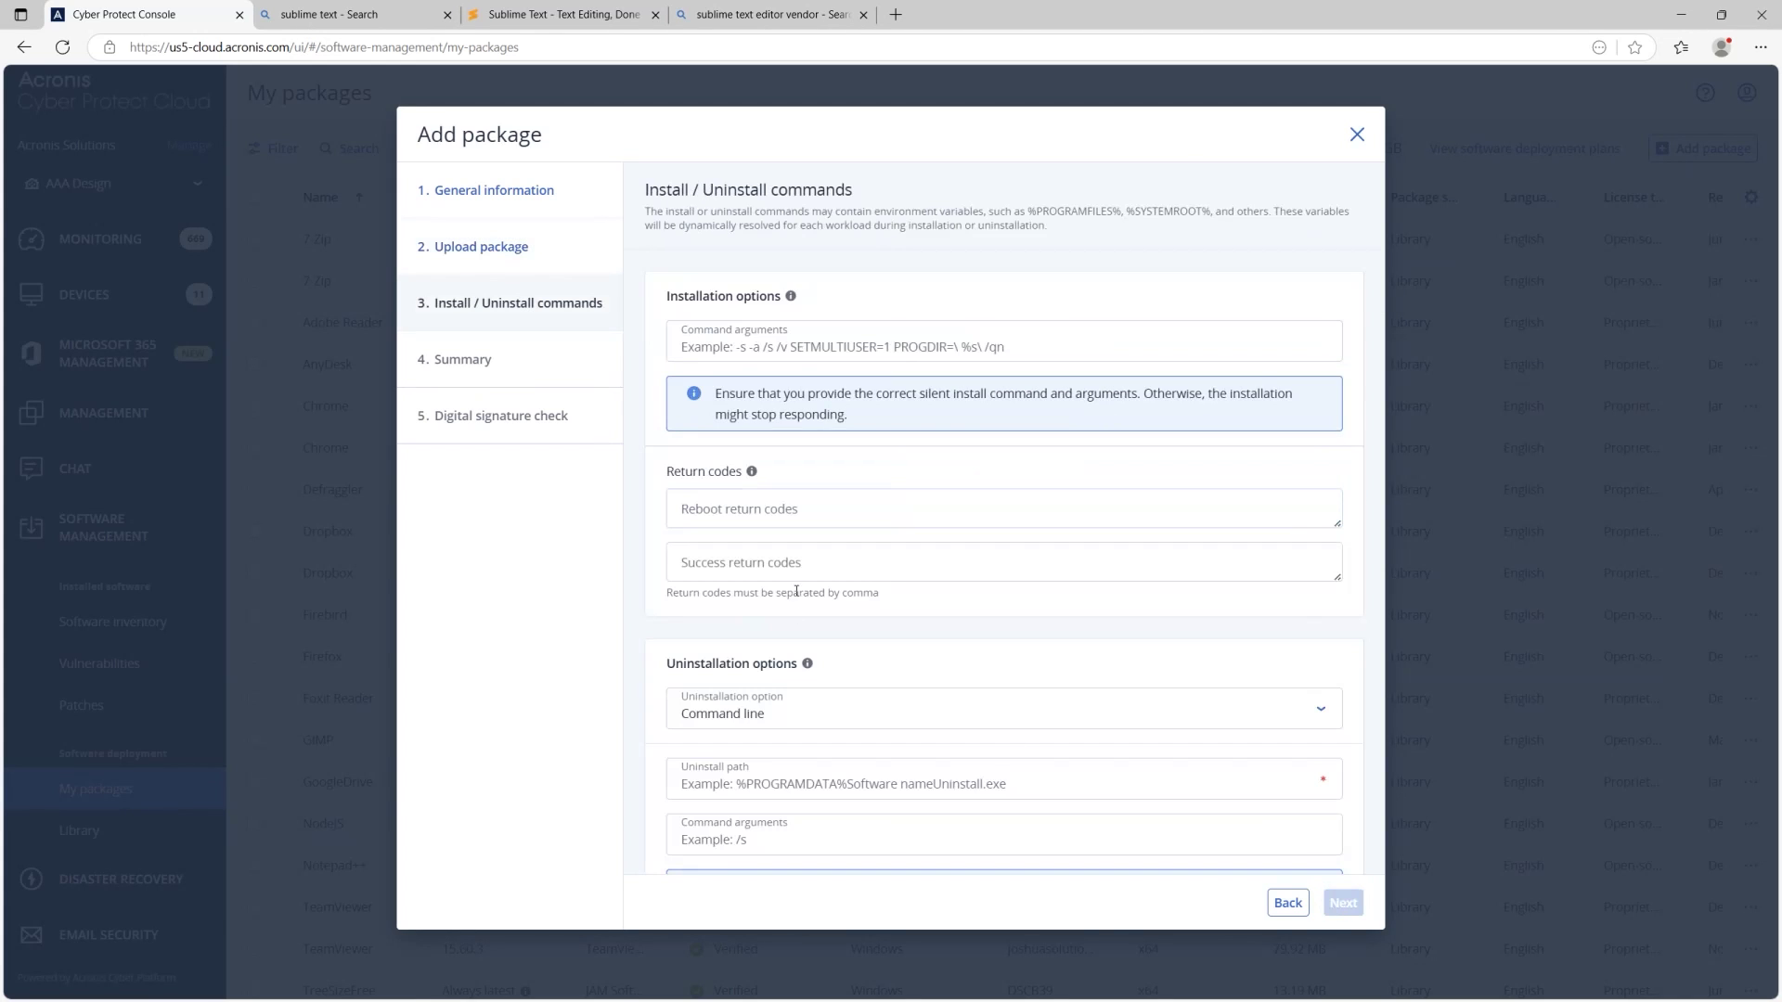
- Set the package's uninstallation option to Software or vendor name, with Sublime as the software name
click(783, 713)
click(726, 791)
click(722, 778)
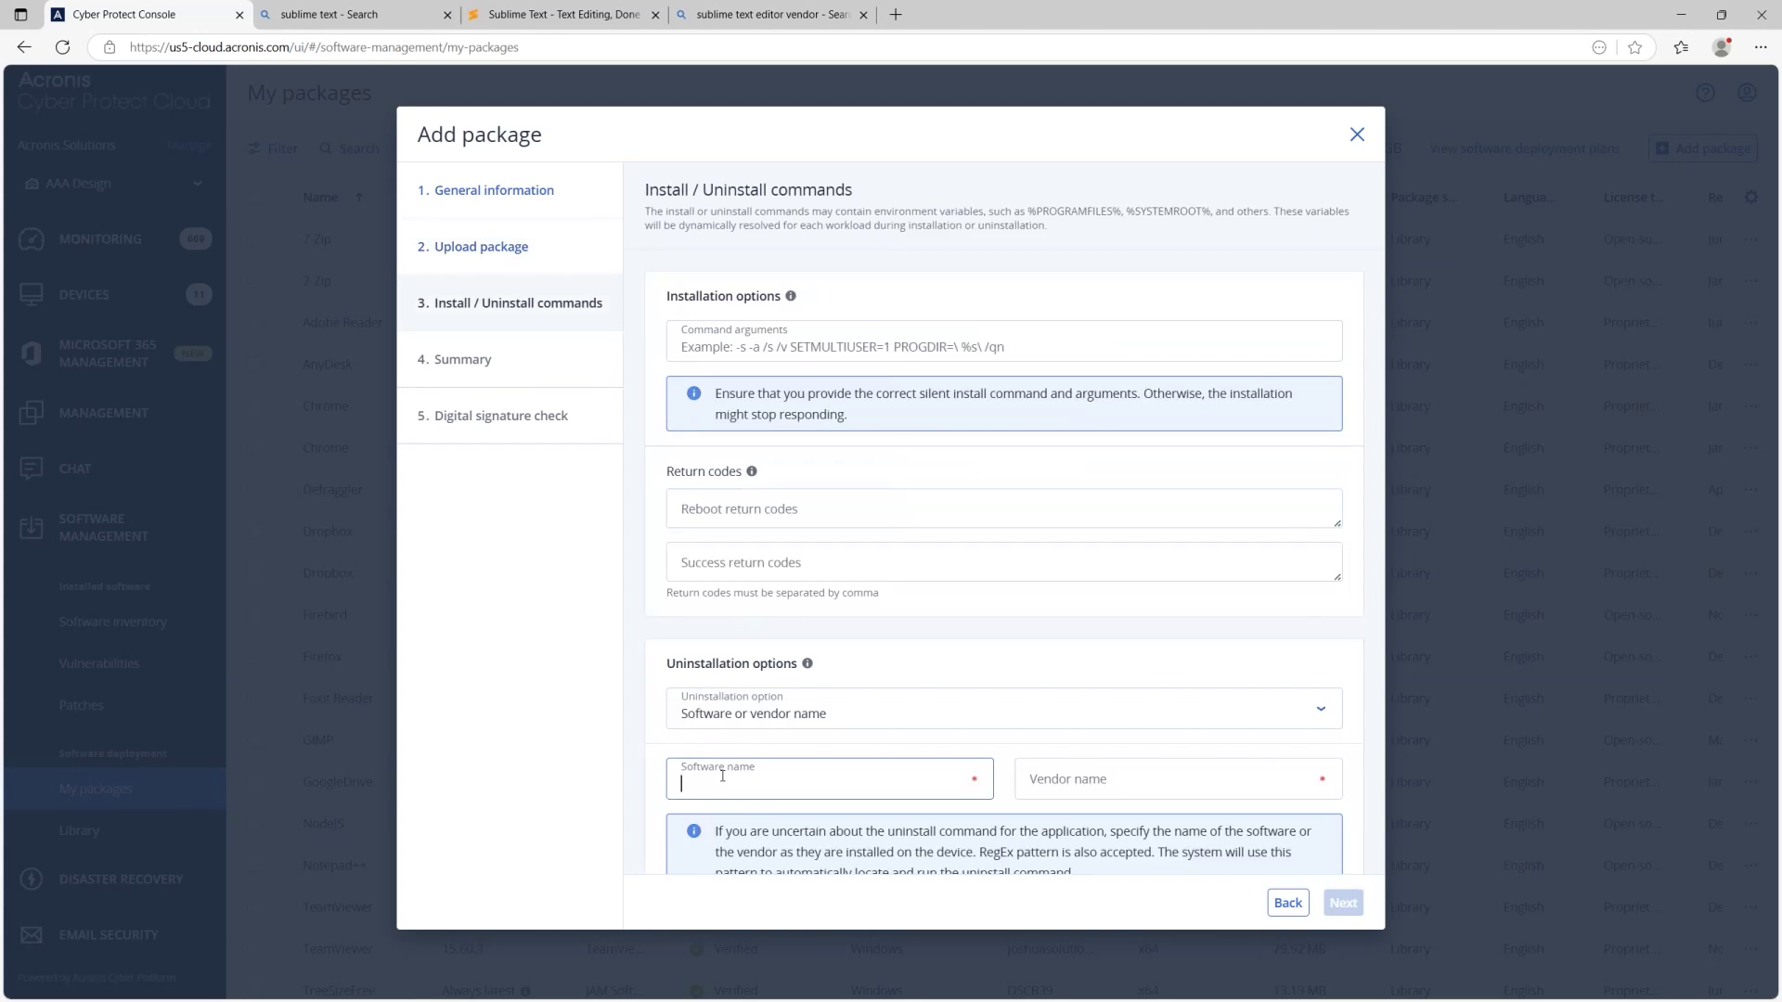
text(Sublime)
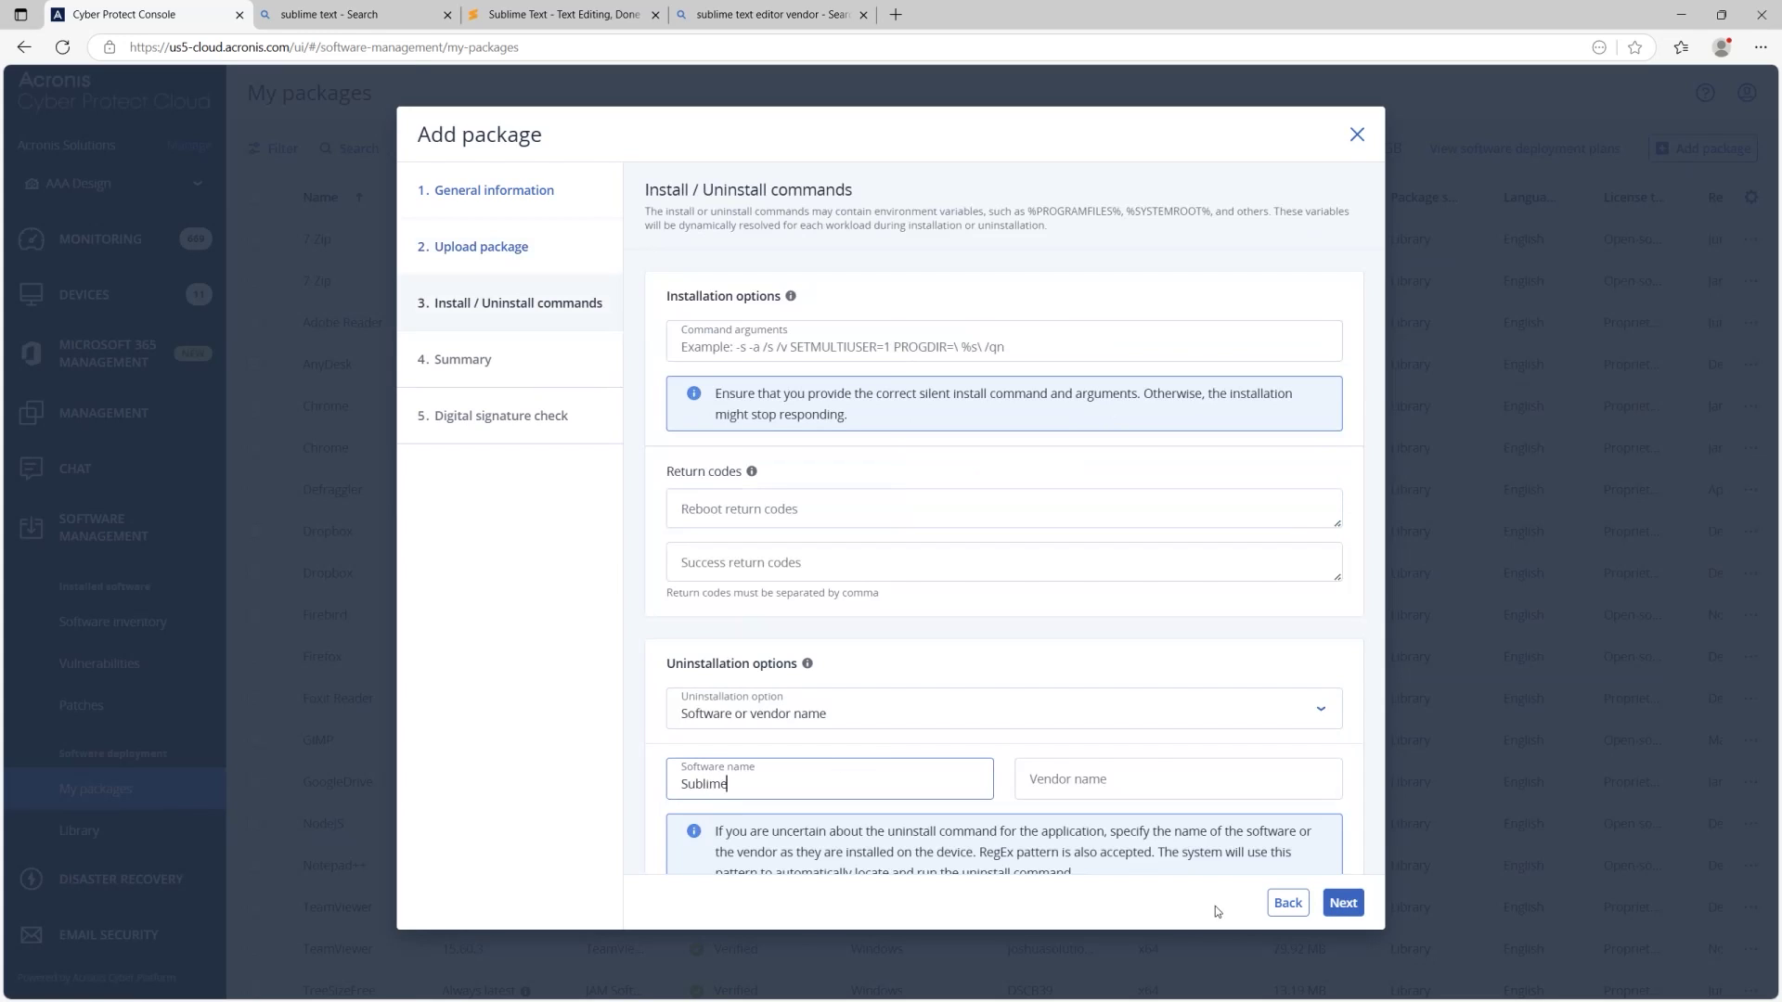
click(1342, 900)
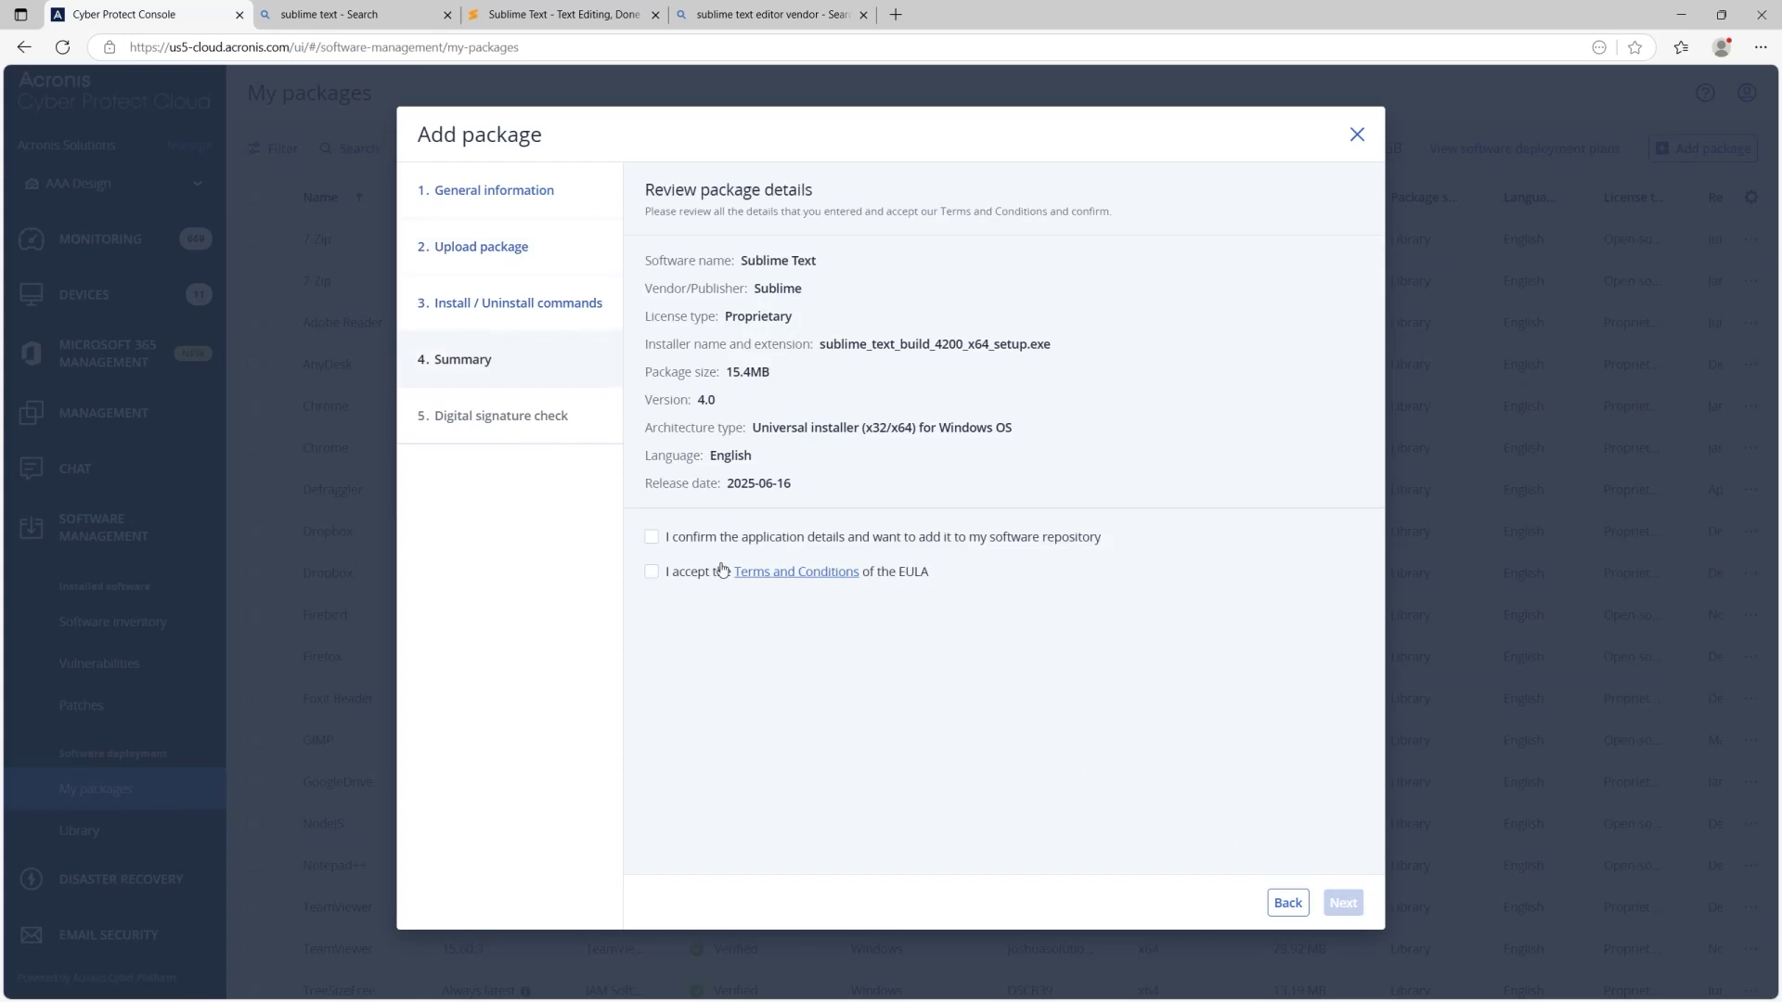
- Confirm the application details, accept the EULA terms and complete adding the package
click(650, 539)
click(651, 573)
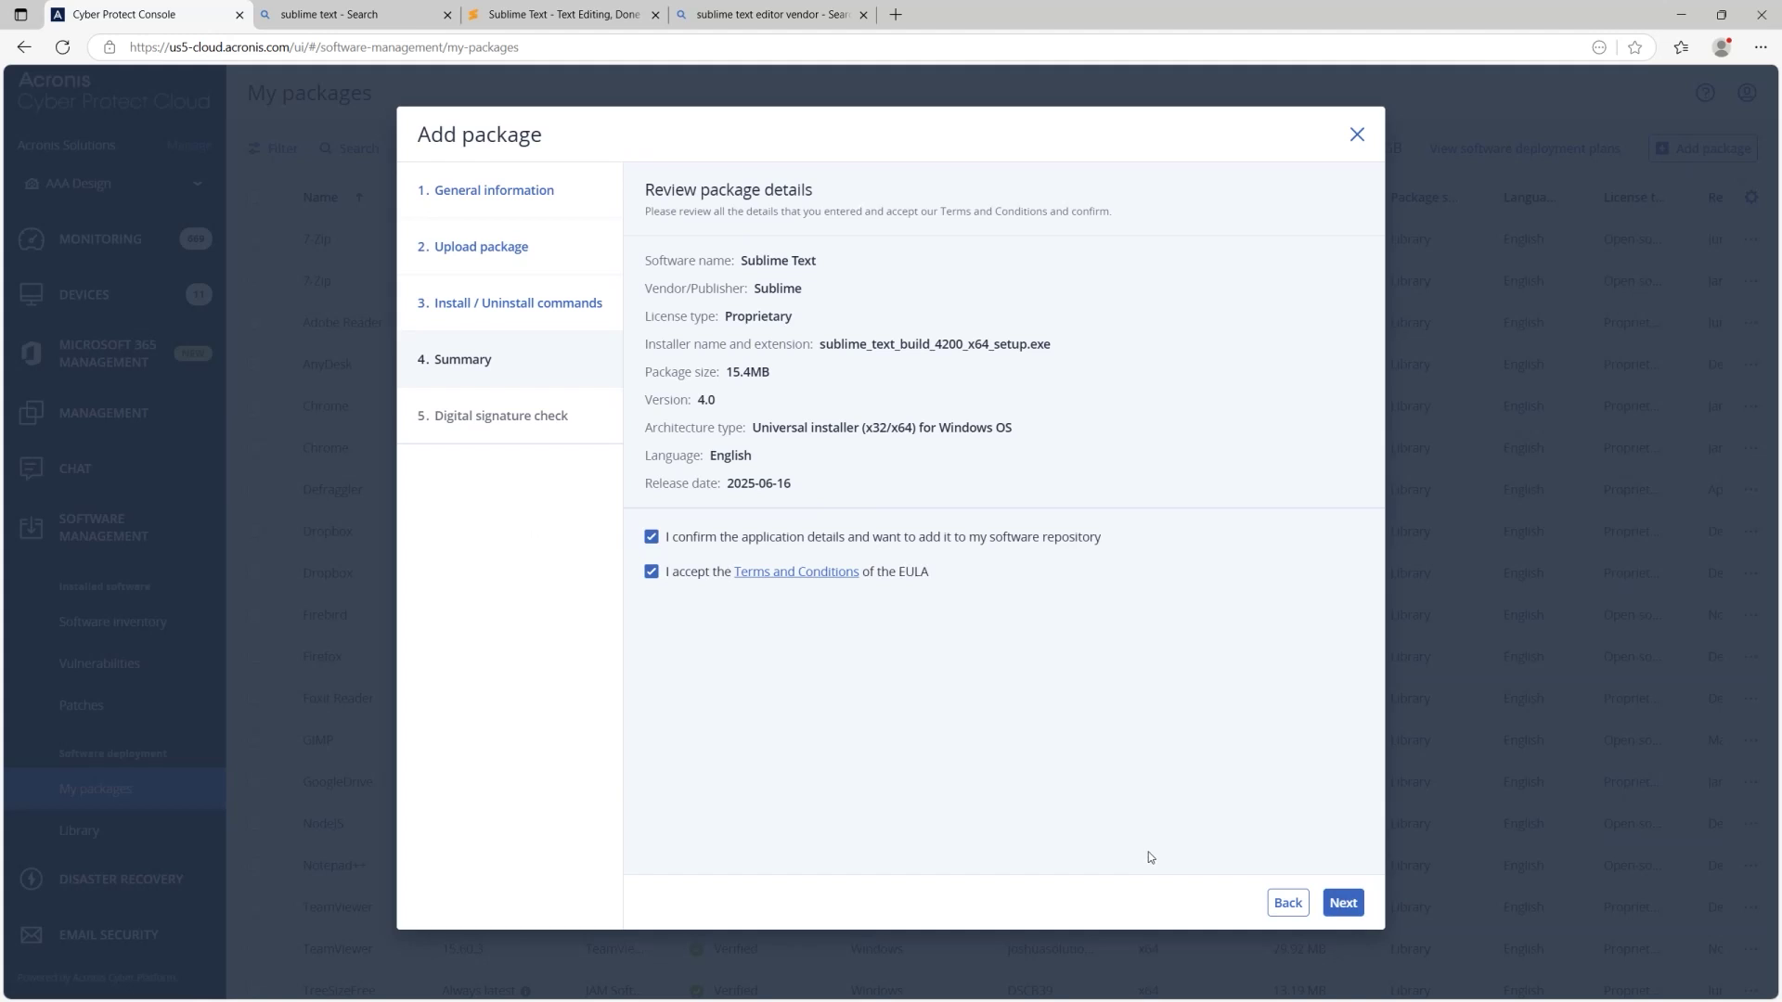
click(1339, 902)
click(1339, 901)
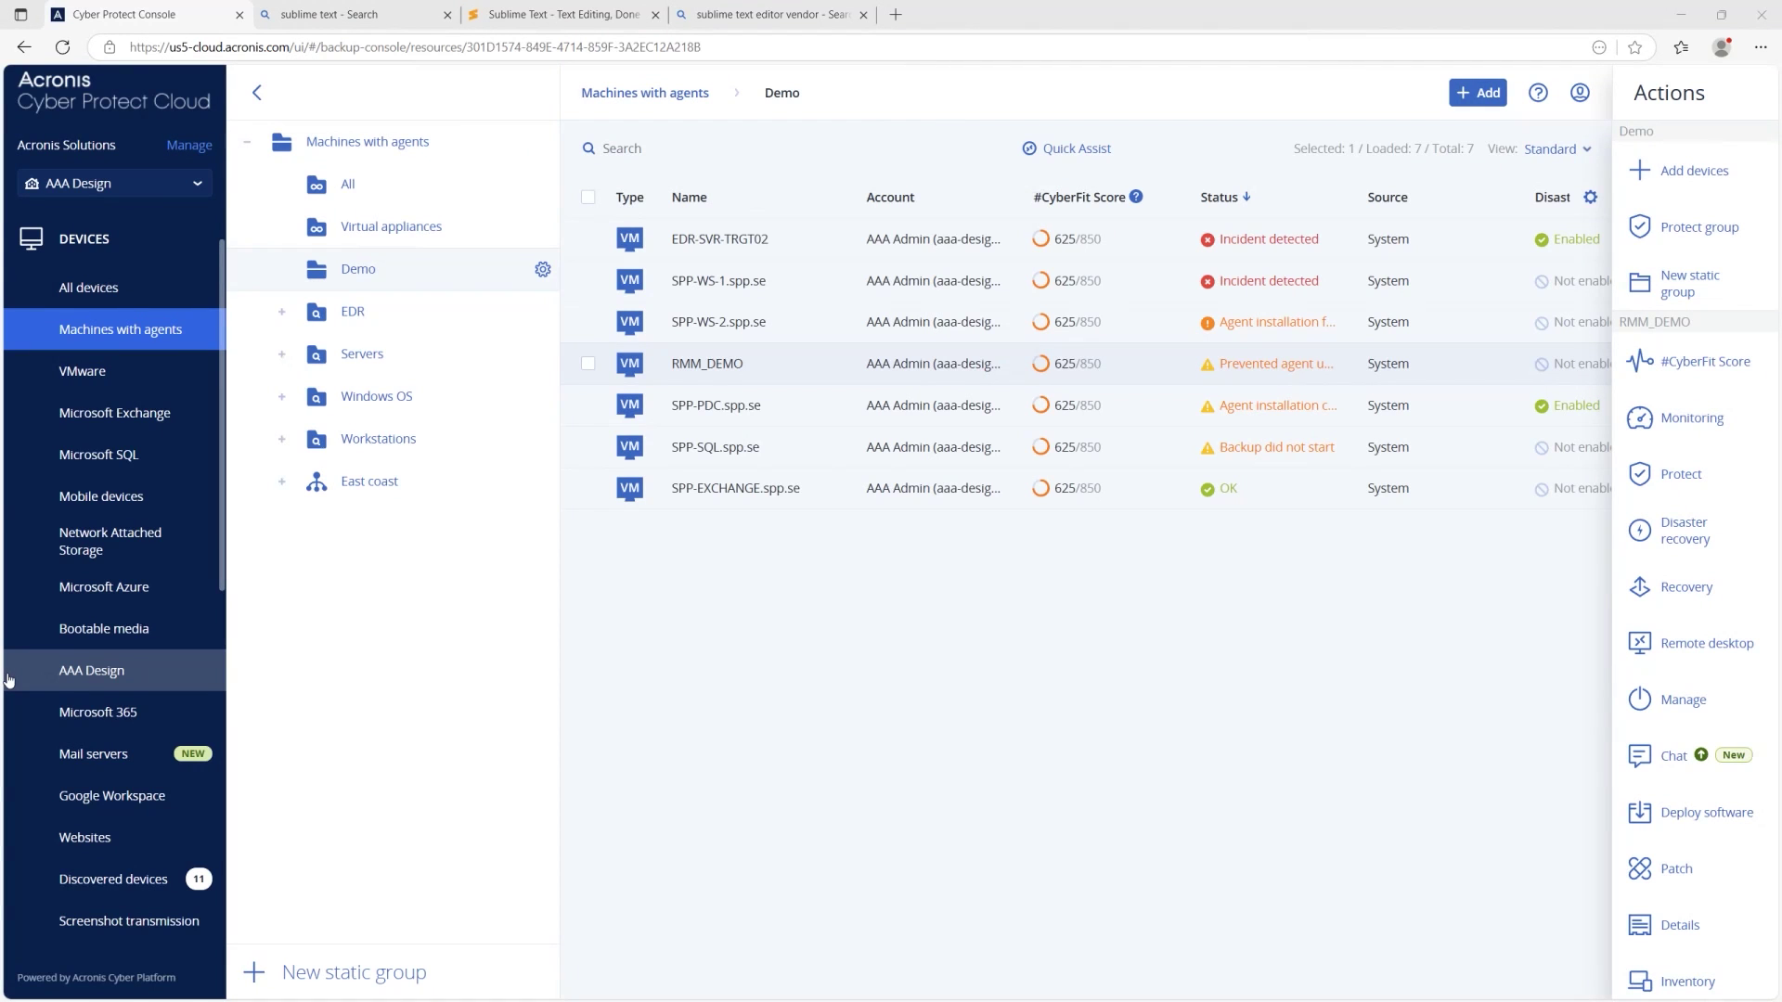
- Check the #CyberFit Score of the RMM_DEMO machine and expand its Firewall assessment
click(1690, 367)
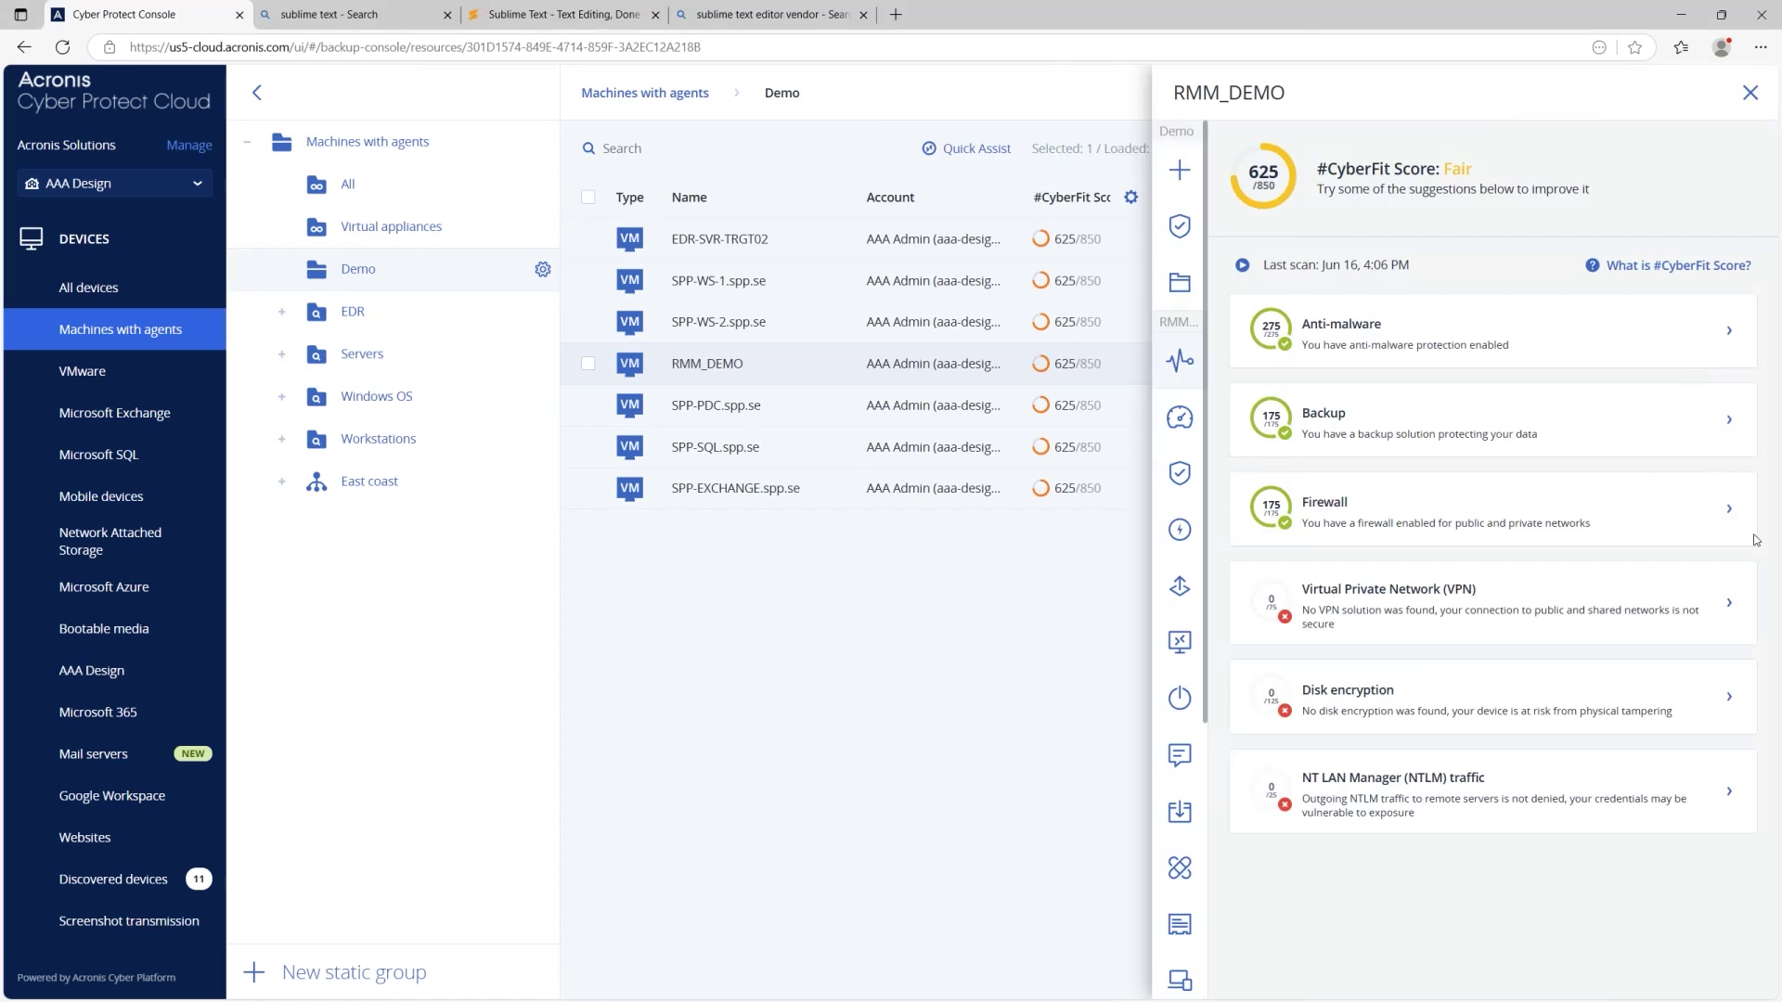
click(1728, 509)
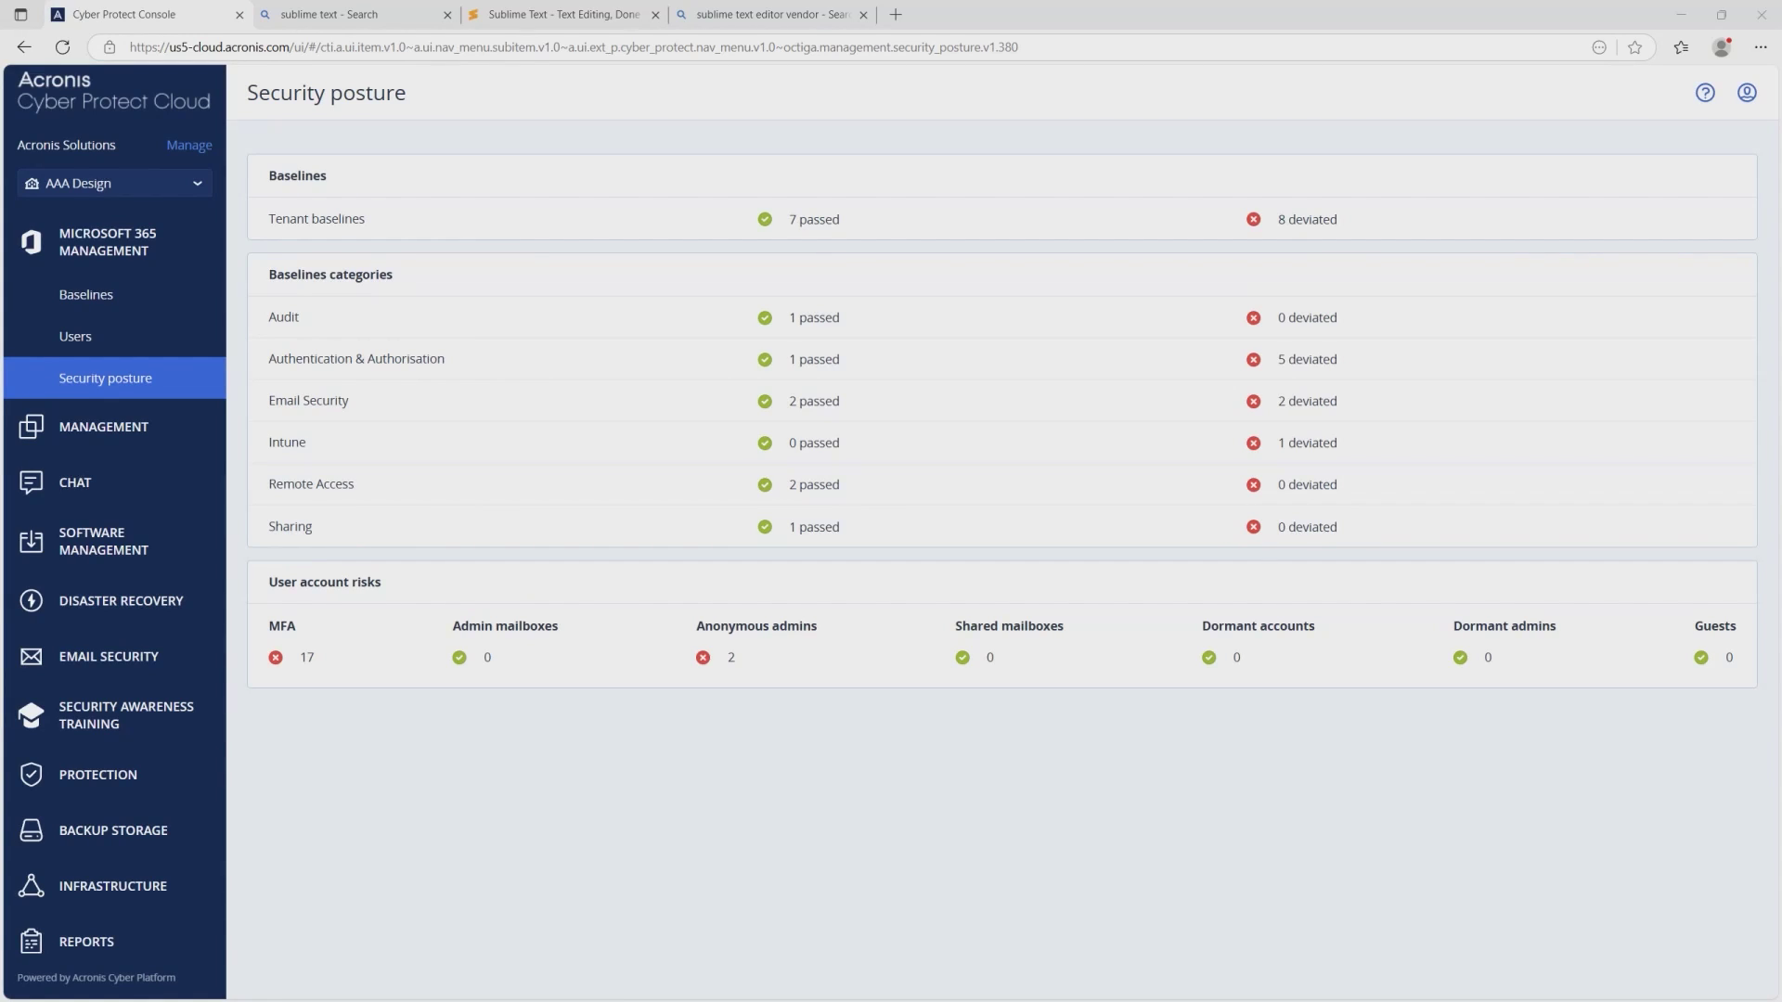
- Remediate the "MFA not registered" risk for the first user in the Microsoft 365 users list
click(141, 336)
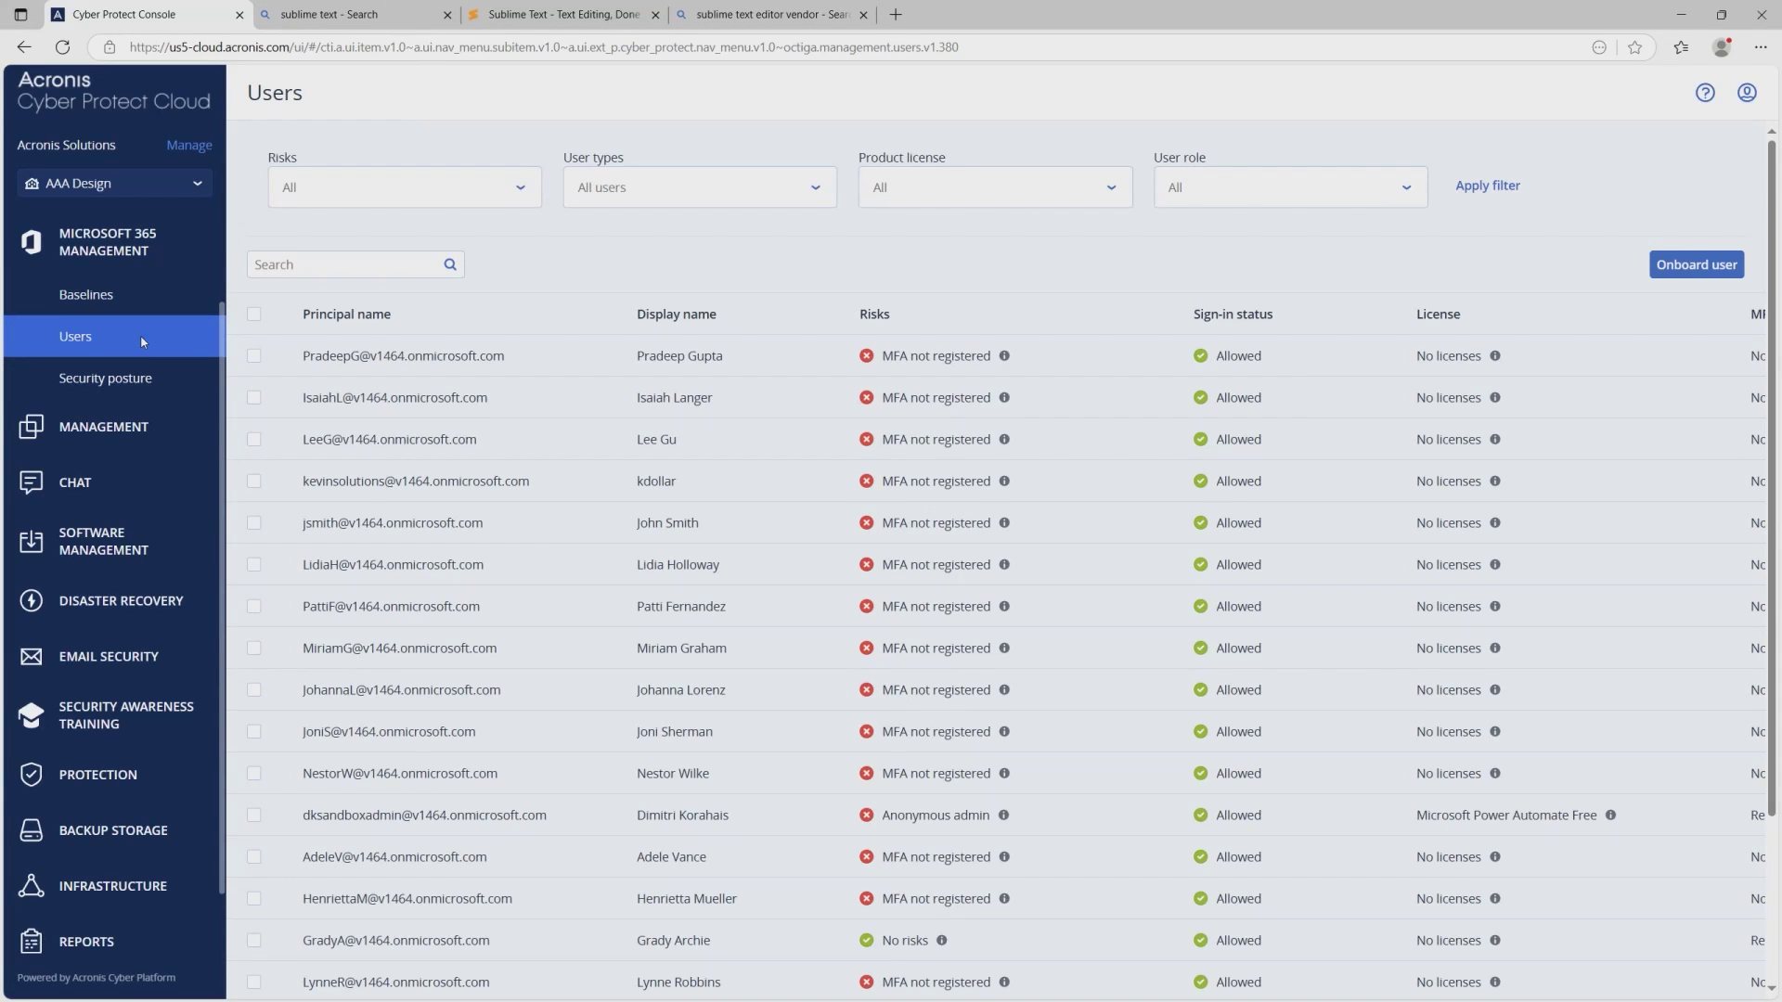
click(577, 367)
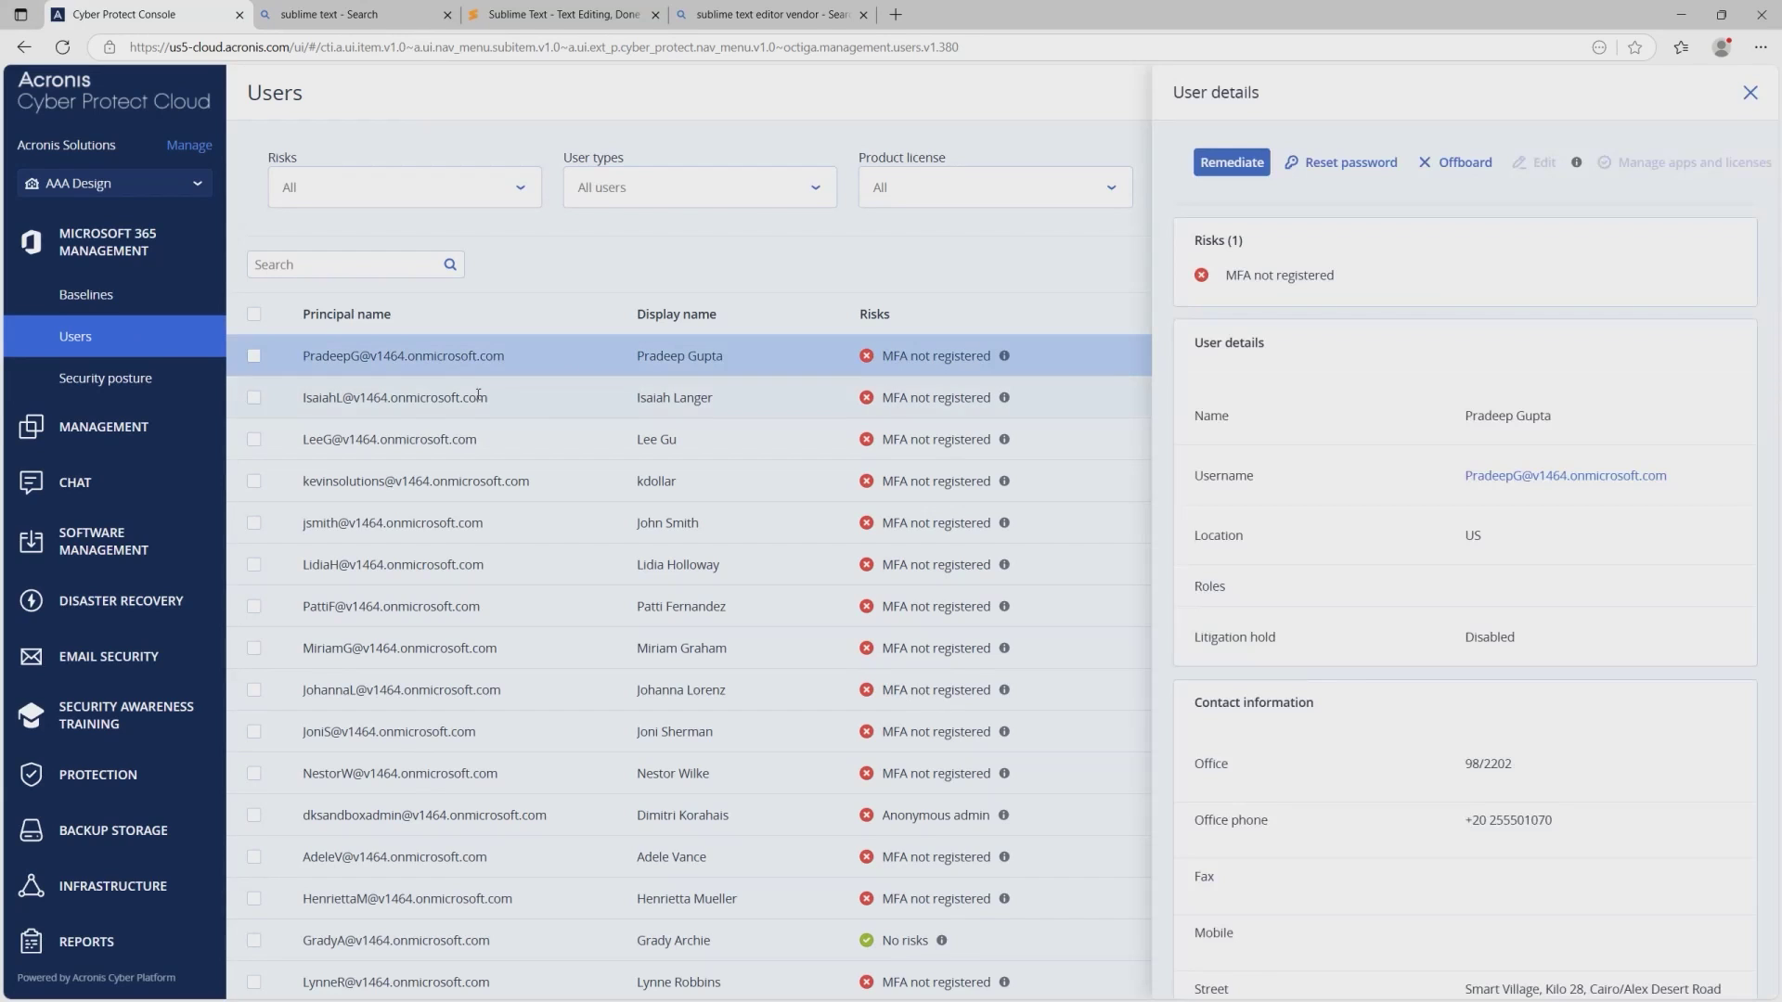
click(1227, 163)
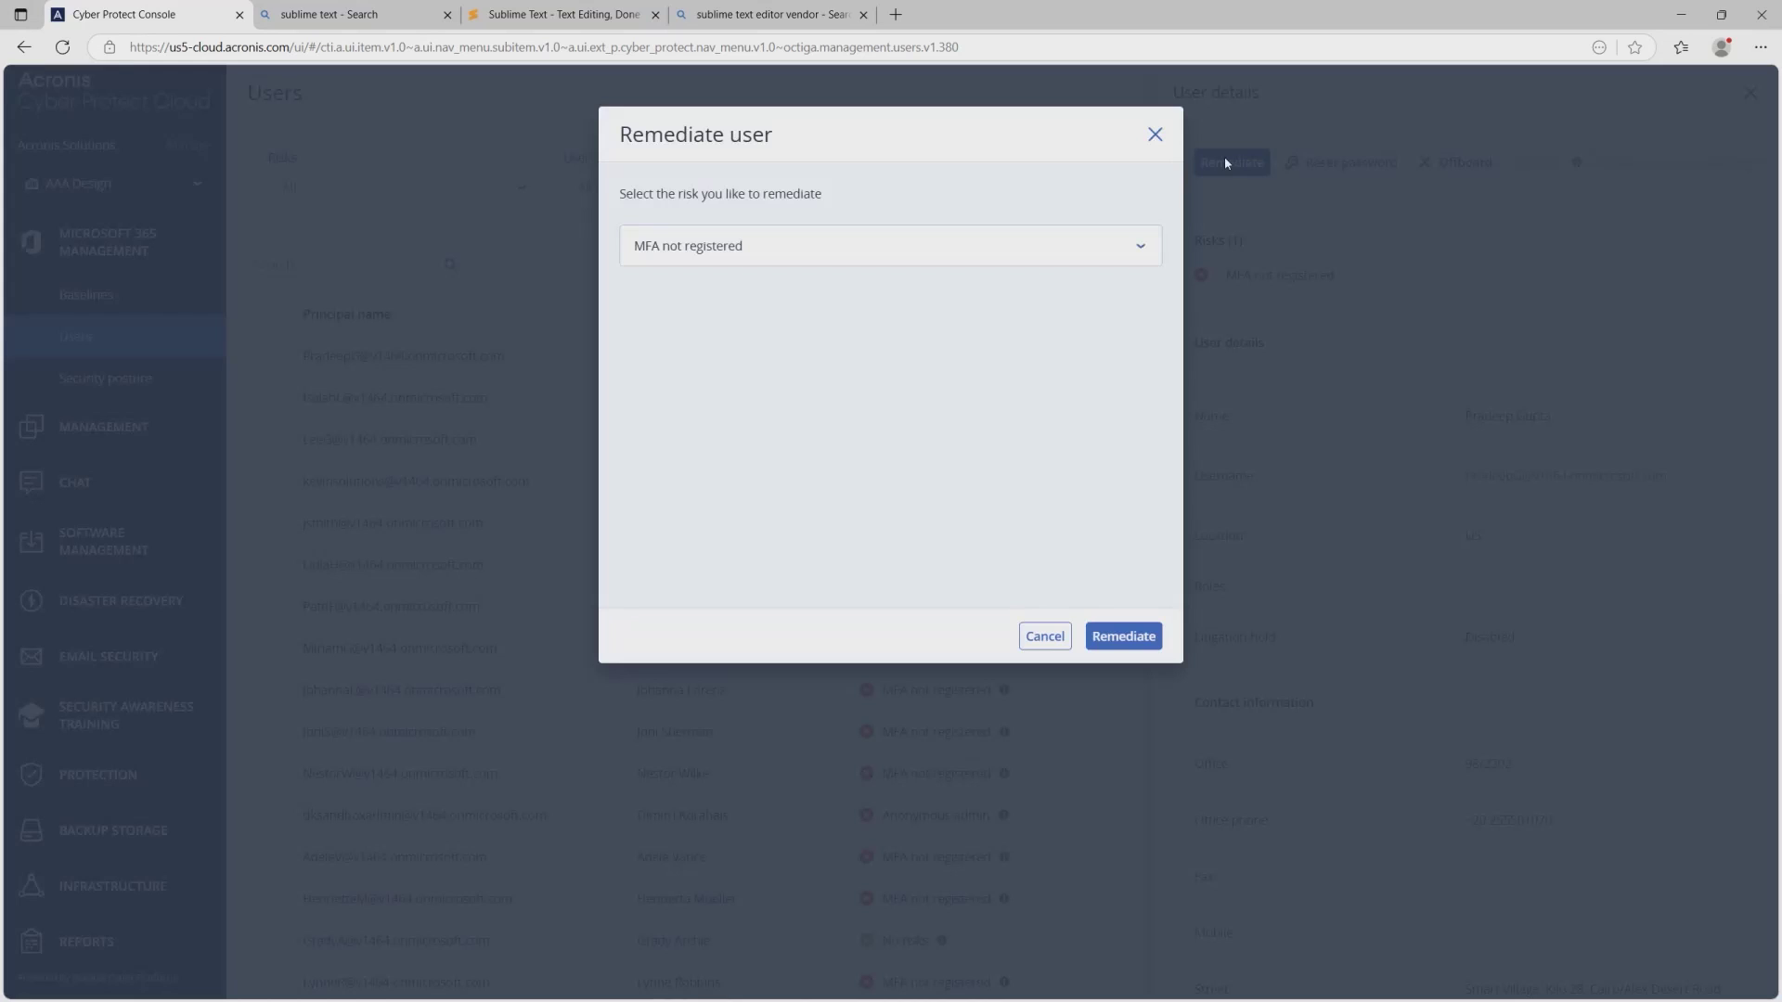
click(1099, 640)
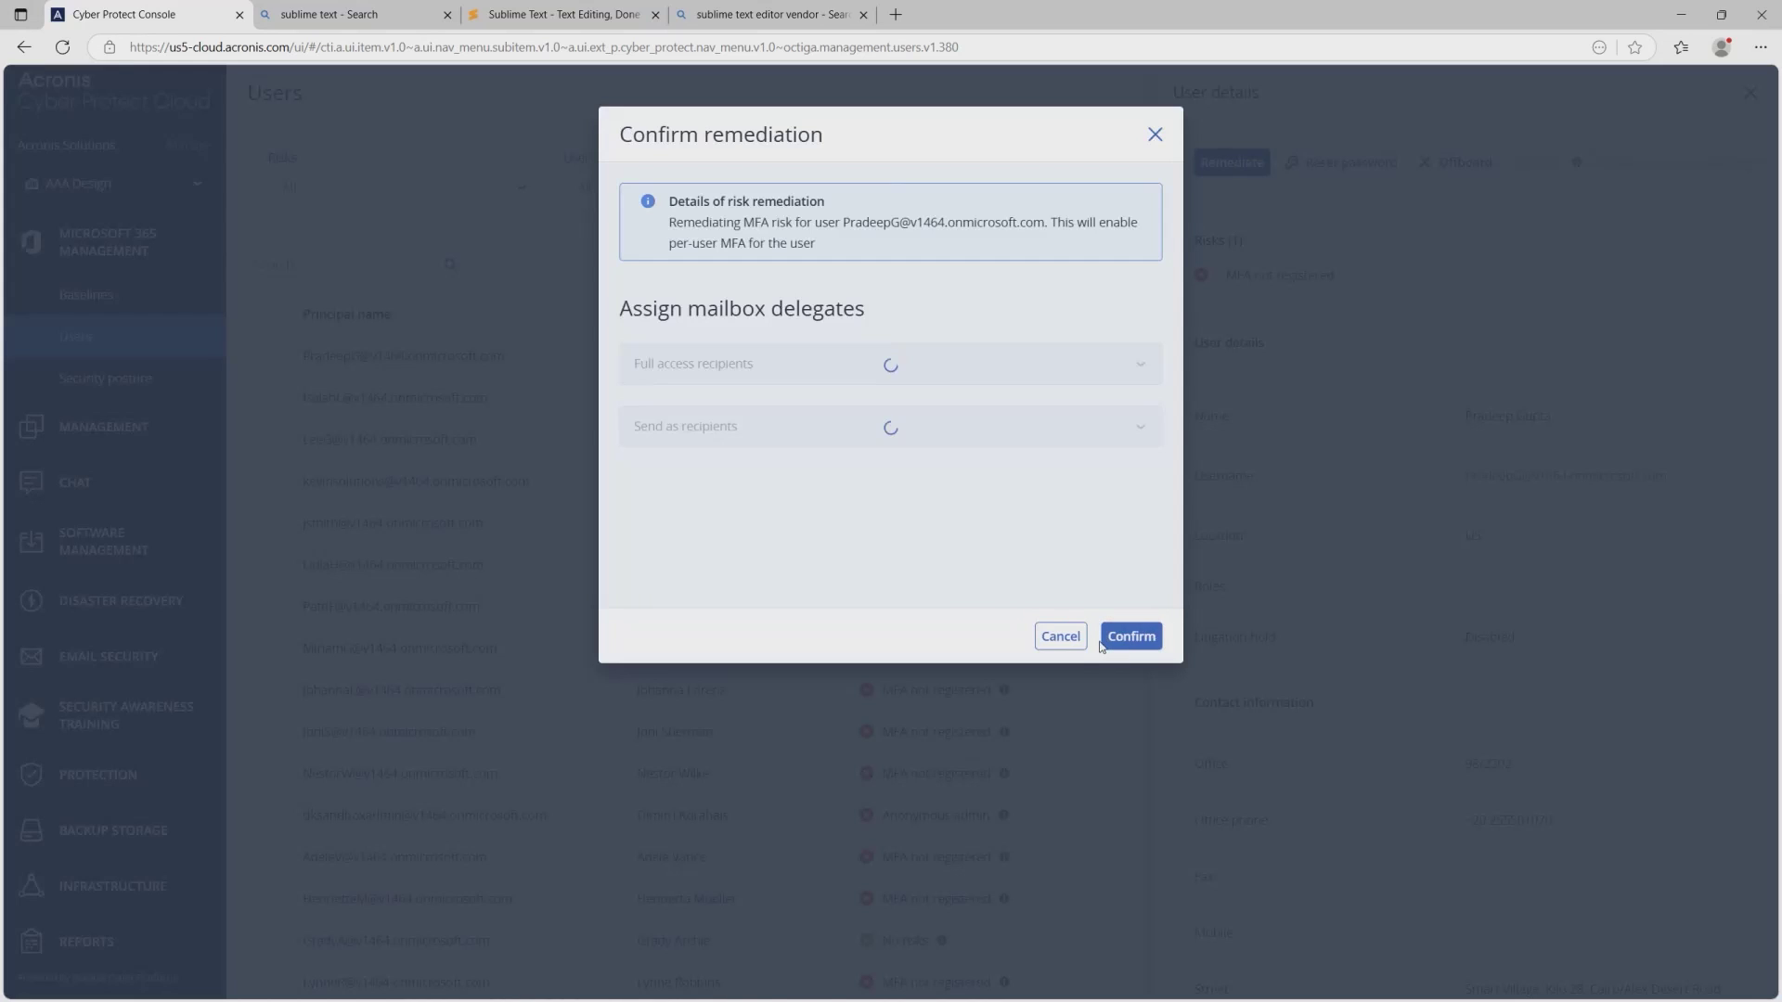
click(1119, 641)
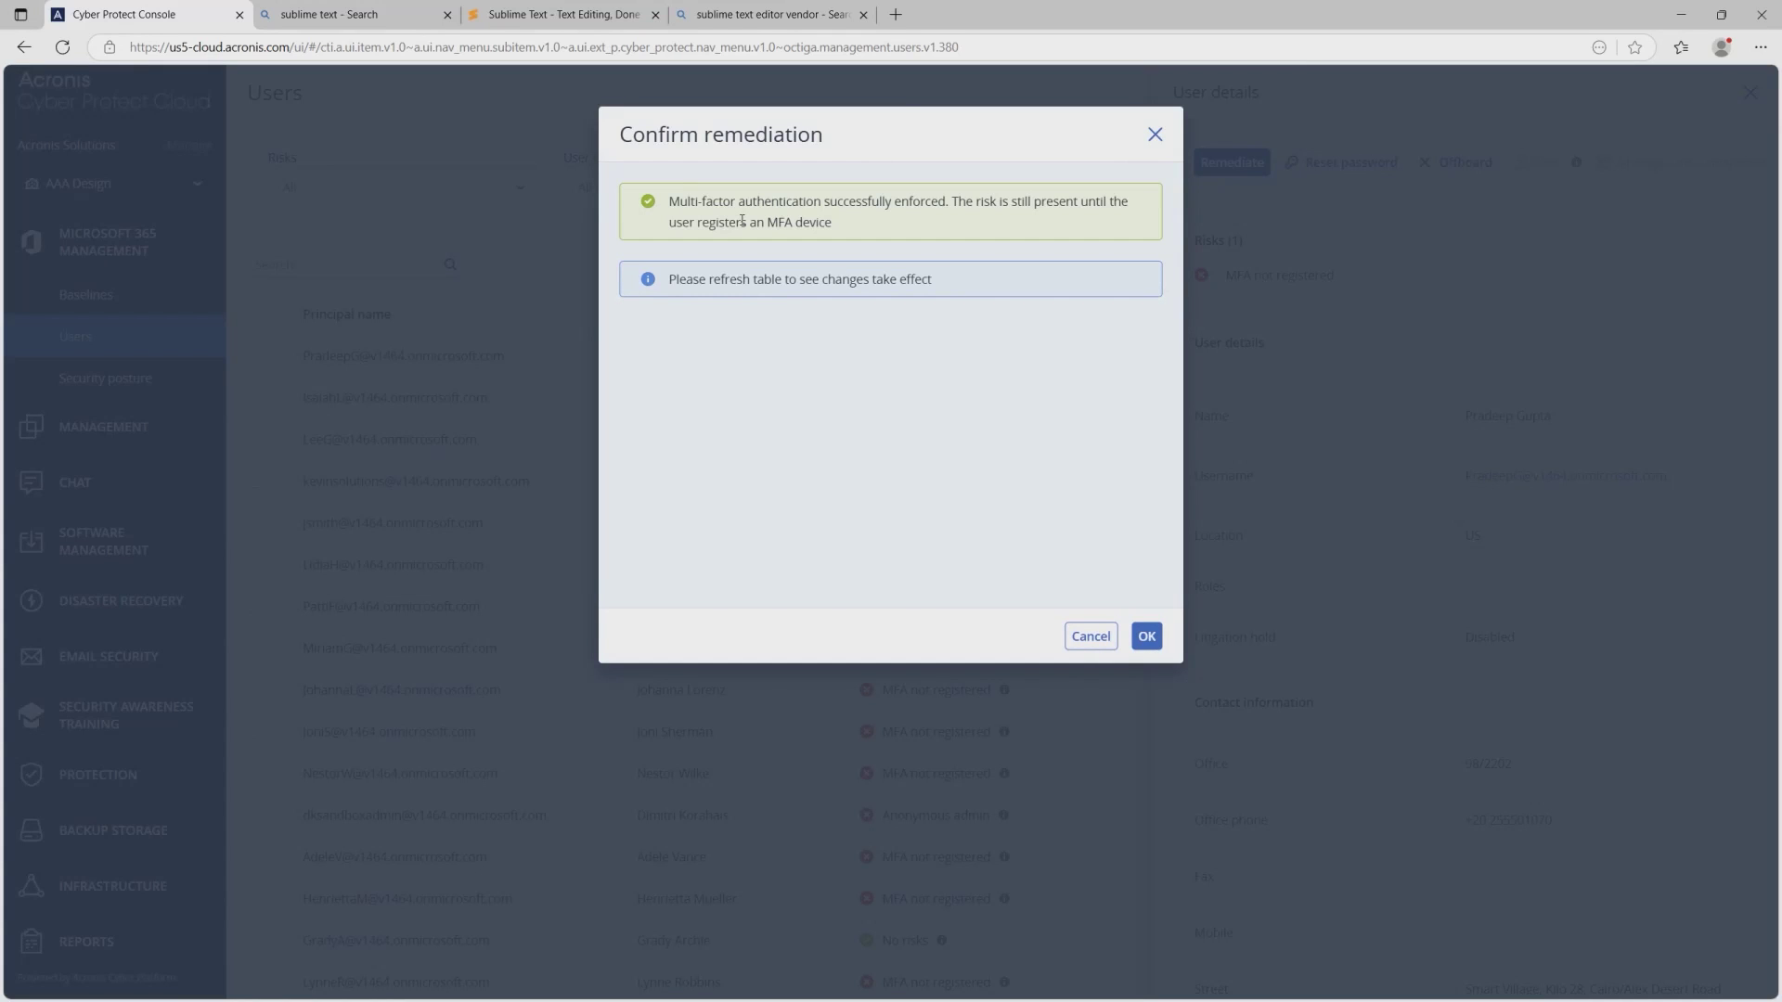
click(1147, 637)
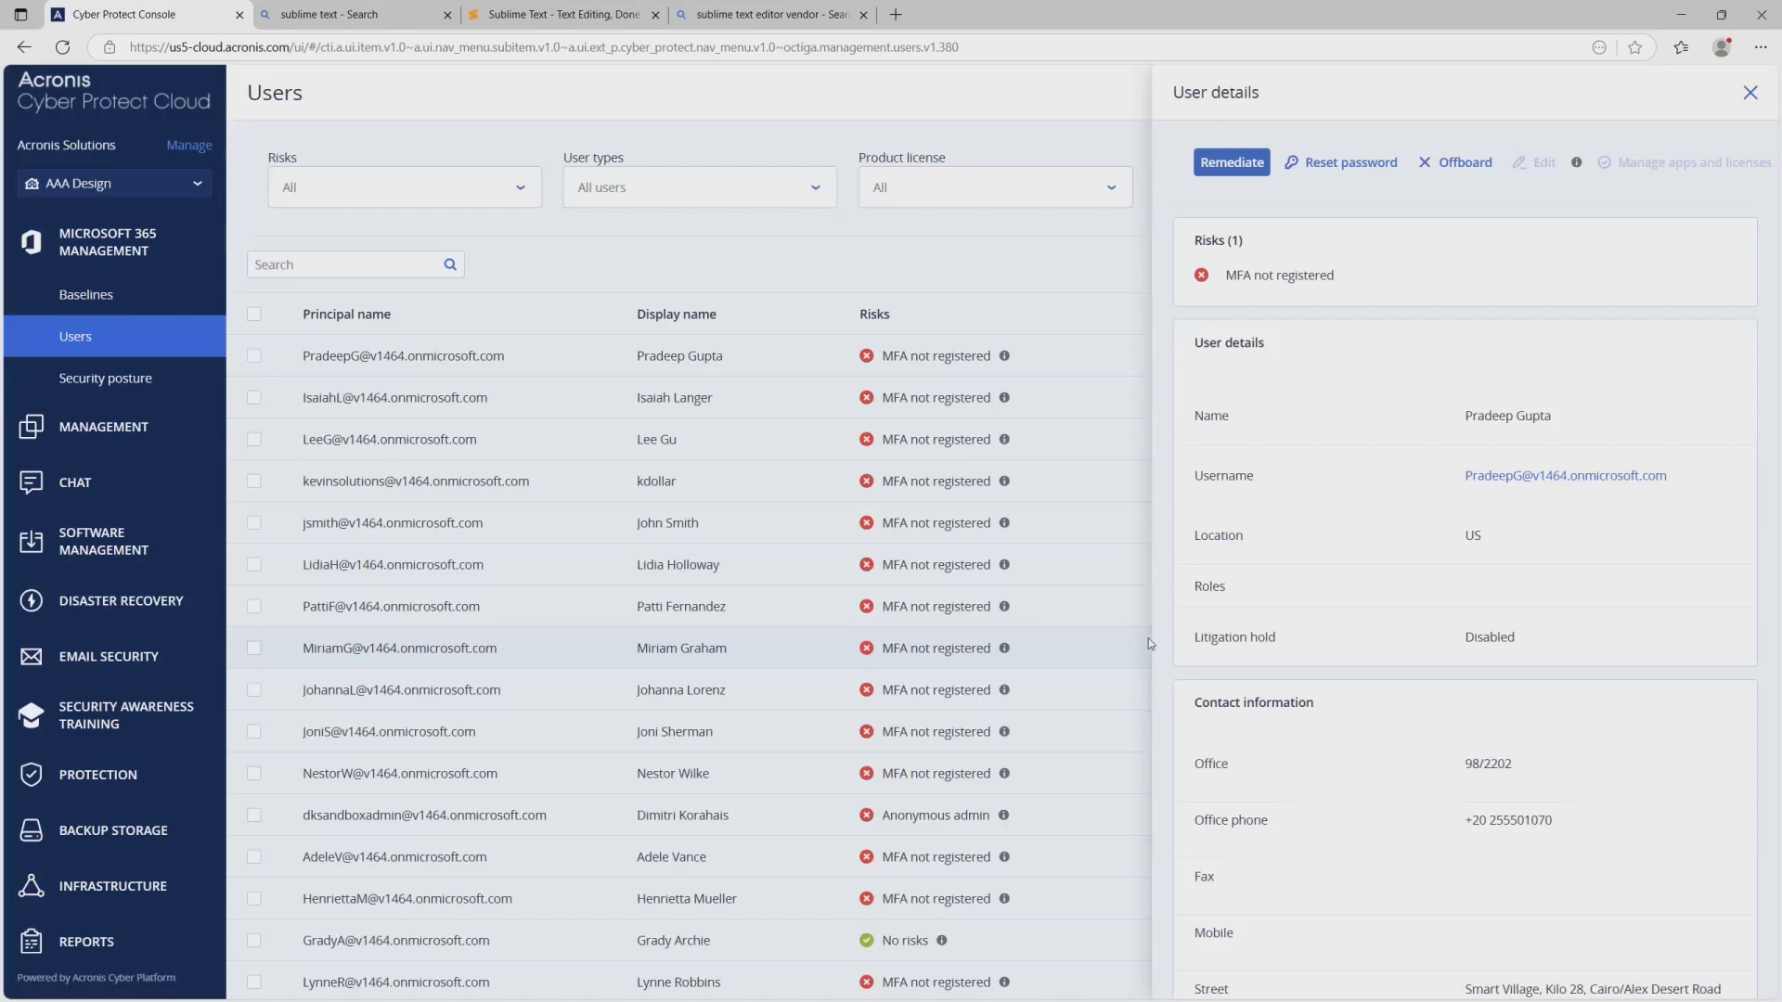